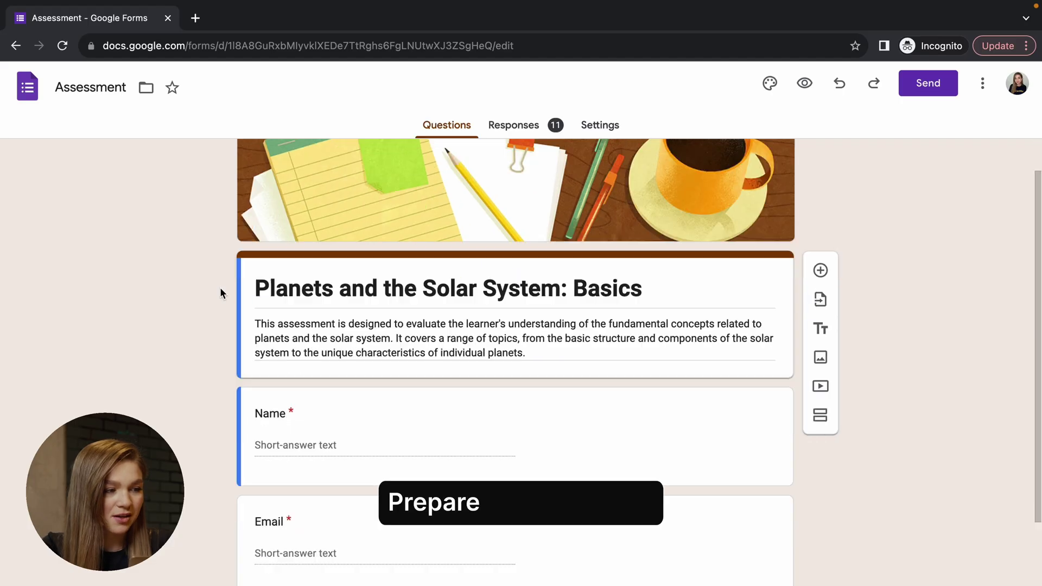
{"action": "scroll", "coordinate": [220, 293], "scroll_direction": "down", "scroll_amount": 1}
{"action": "scroll", "coordinate": [219, 293], "scroll_direction": "up", "scroll_amount": 2}
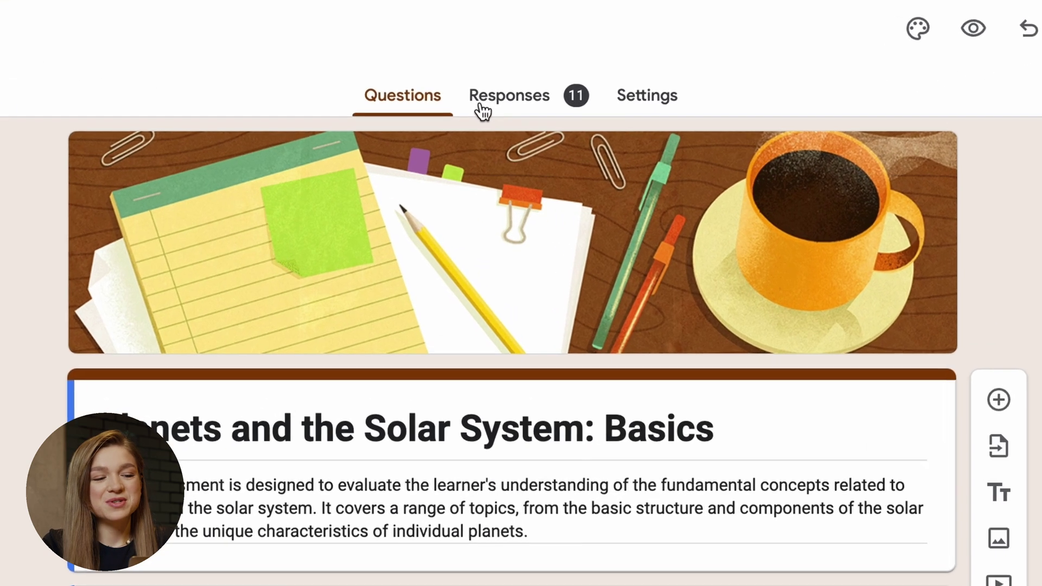
Link the quiz responses to a newly created Google Sheets spreadsheet.
{"action": "left_click", "coordinate": [483, 111]}
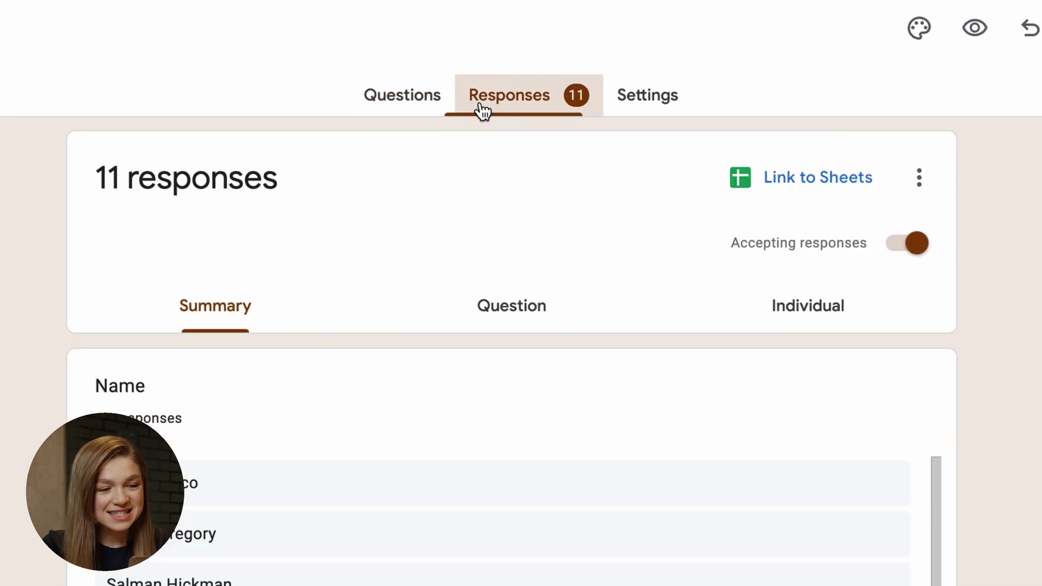
{"action": "left_click", "coordinate": [794, 171]}
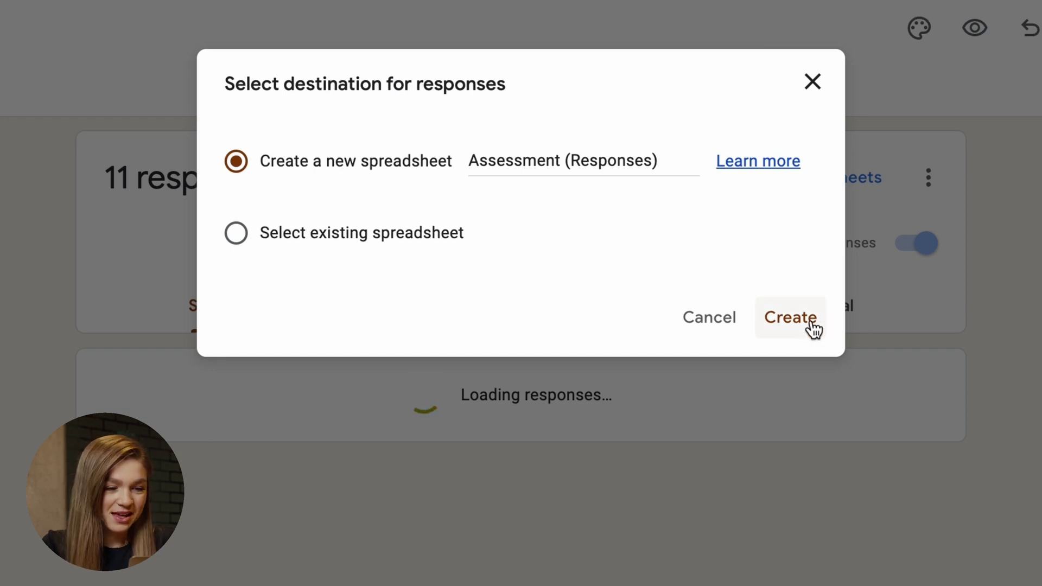
{"action": "left_click", "coordinate": [790, 317]}
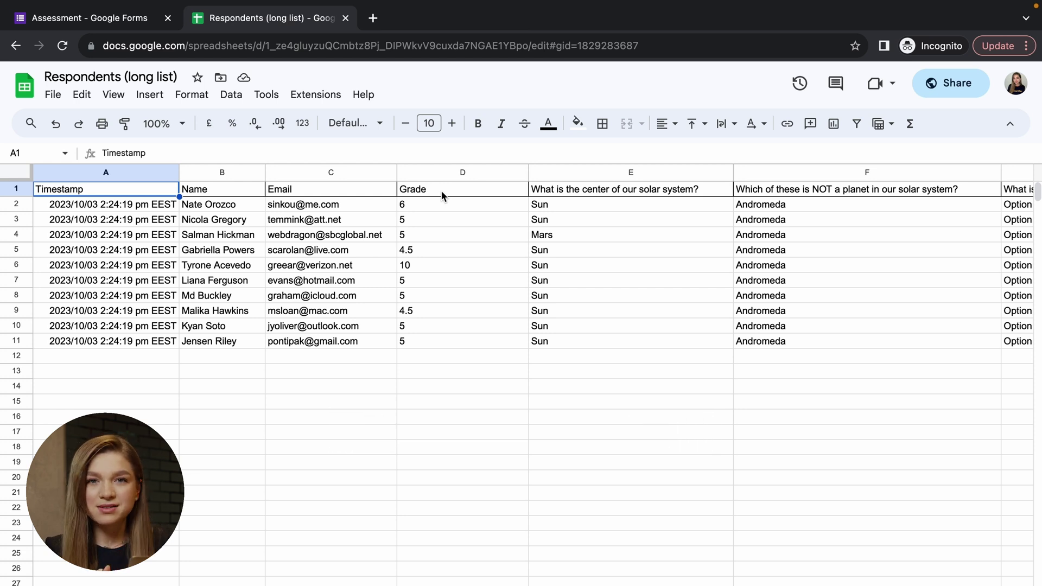
{"action": "scroll", "coordinate": [618, 203], "scroll_direction": "right", "scroll_amount": 3}
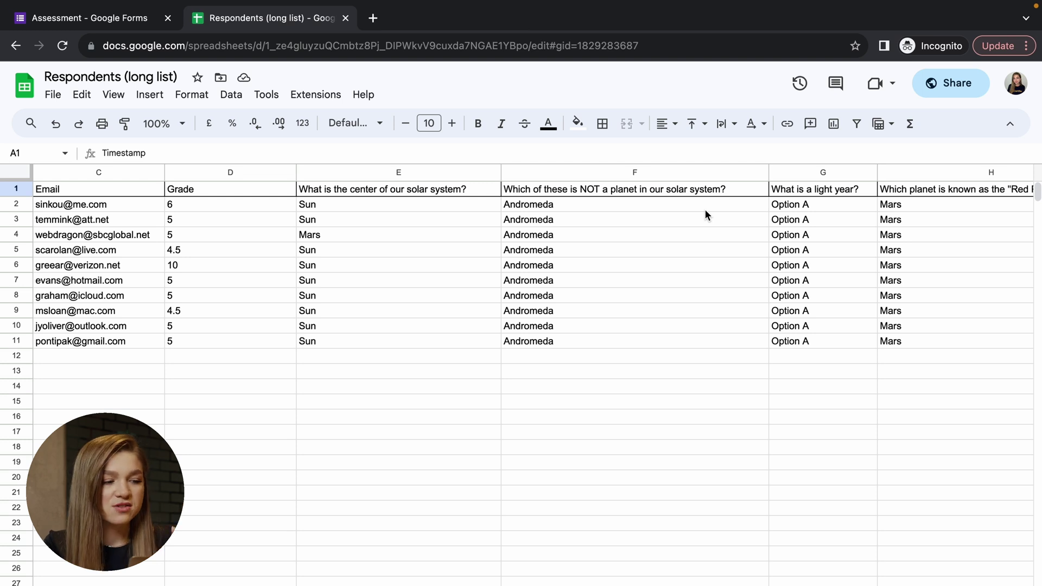
{"action": "scroll", "coordinate": [705, 215], "scroll_direction": "left", "scroll_amount": 3}
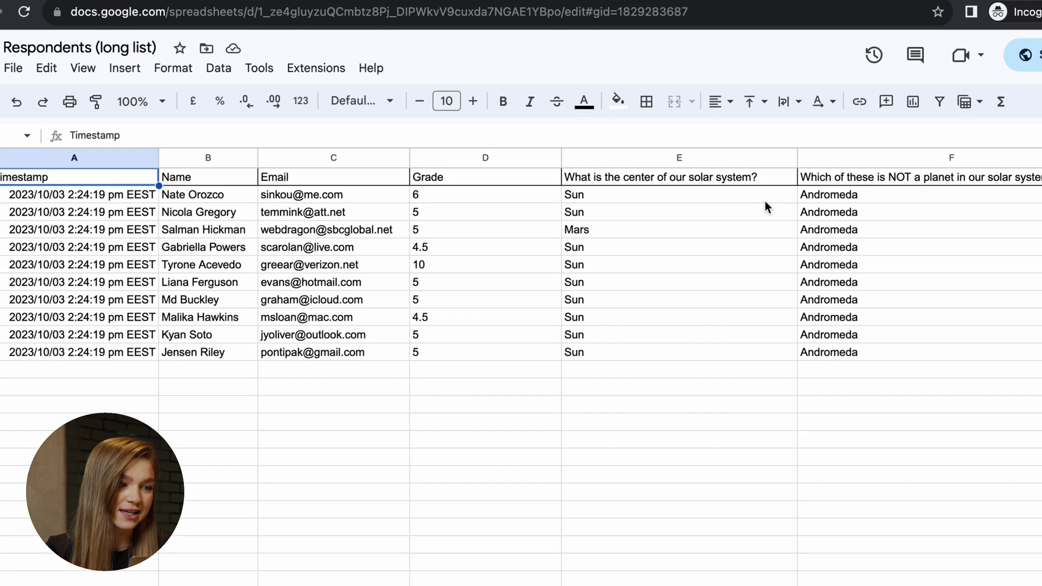
Open certifier.io in a new tab and sign in with the saved trial login.
{"action": "key", "text": "ctrl+shift+n"}
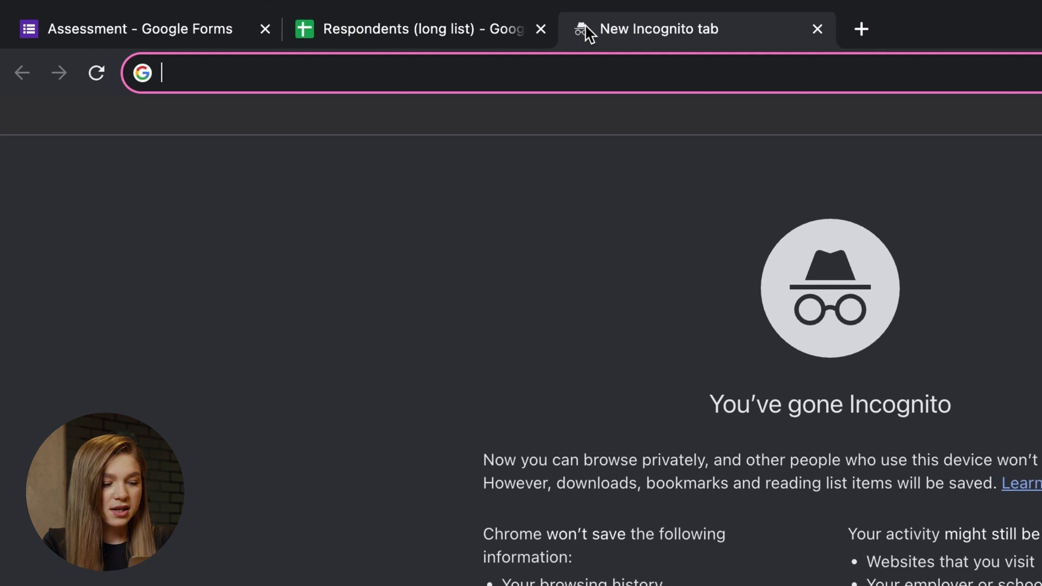
{"action": "type", "text": "c"}
{"action": "key", "text": "Return"}
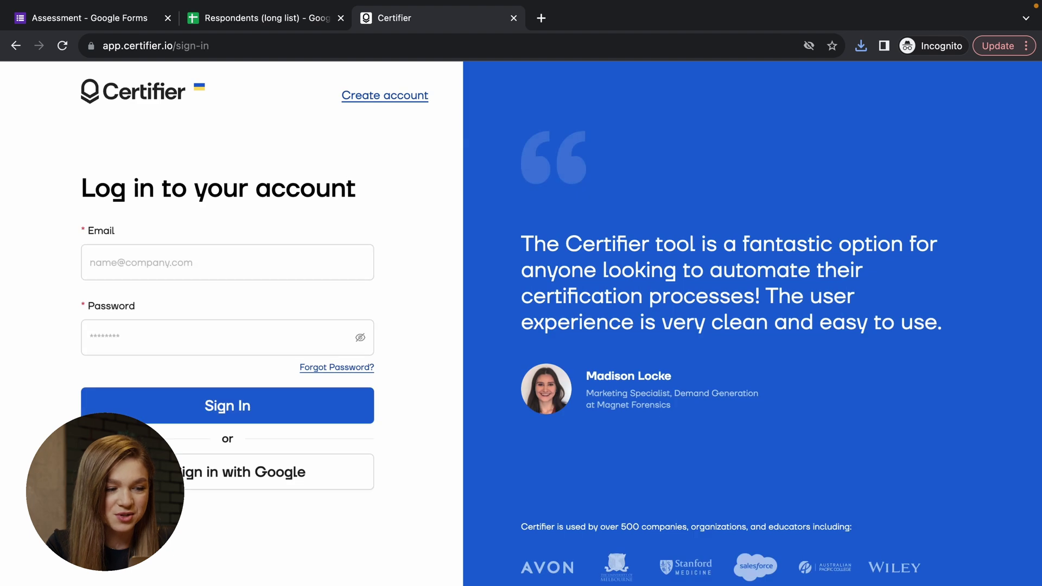
{"action": "left_click", "coordinate": [187, 326]}
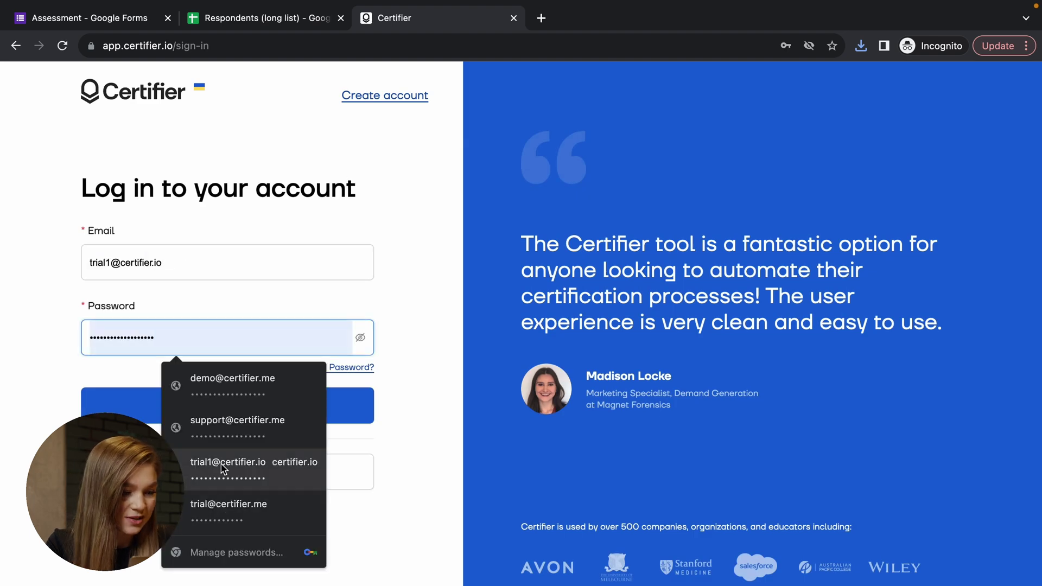
{"action": "left_click", "coordinate": [195, 464]}
{"action": "left_click", "coordinate": [159, 417]}
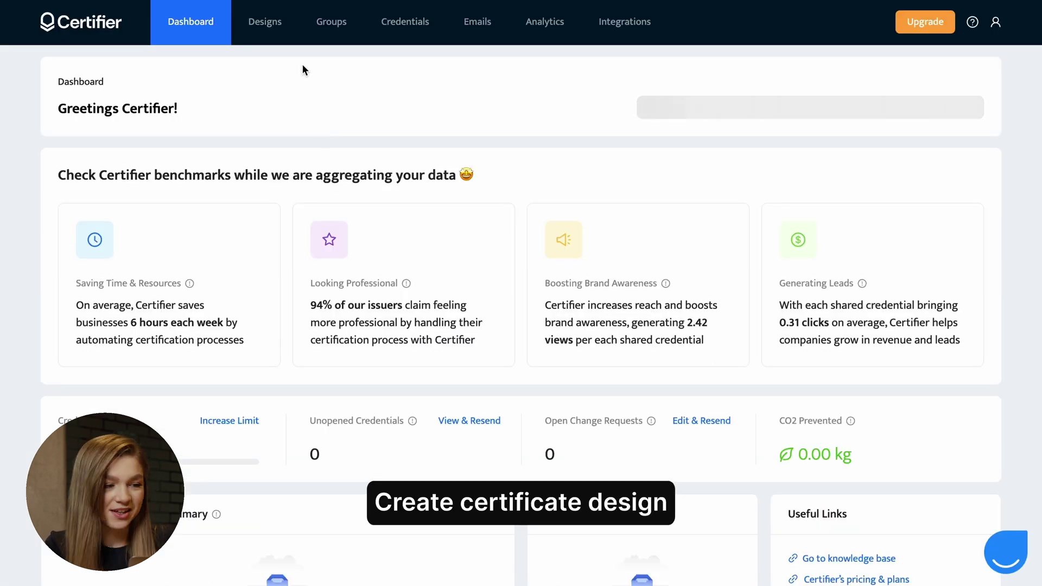
From Designs, create a certificate design using the blue gradient Certificate of Achievement template.
{"action": "left_click", "coordinate": [272, 23]}
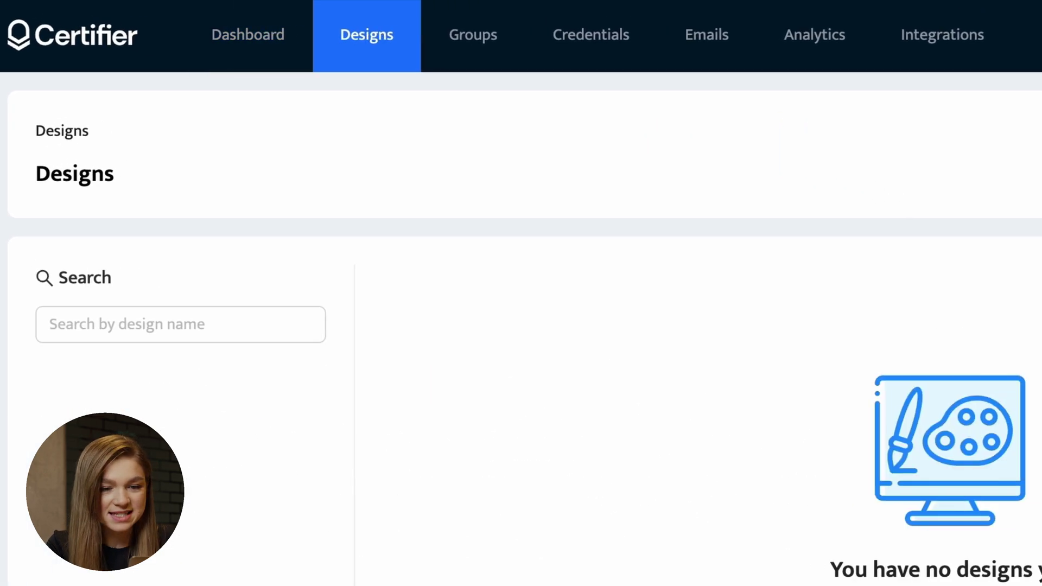
{"action": "left_click", "coordinate": [887, 187]}
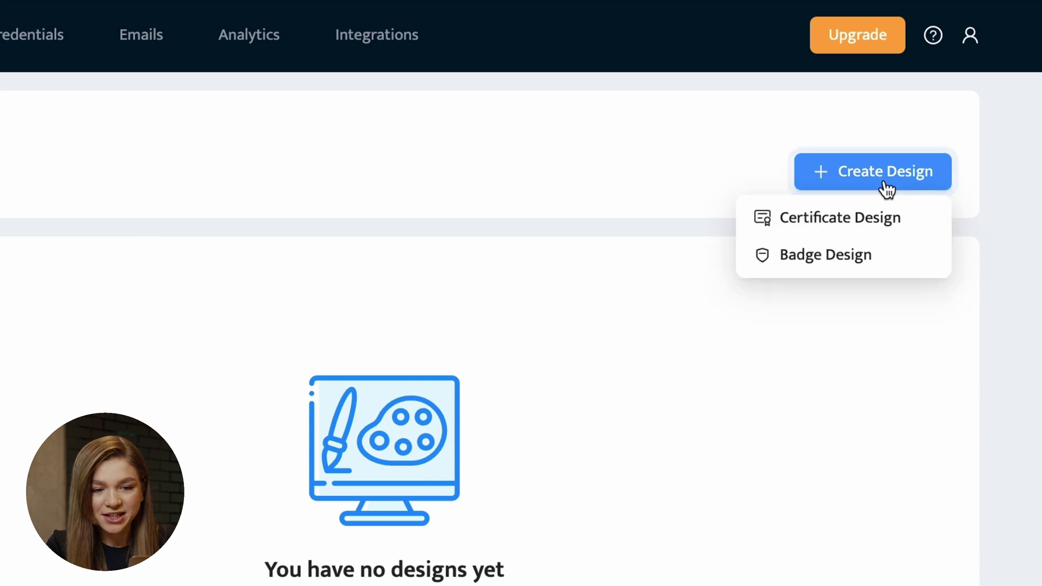
{"action": "left_click", "coordinate": [827, 225]}
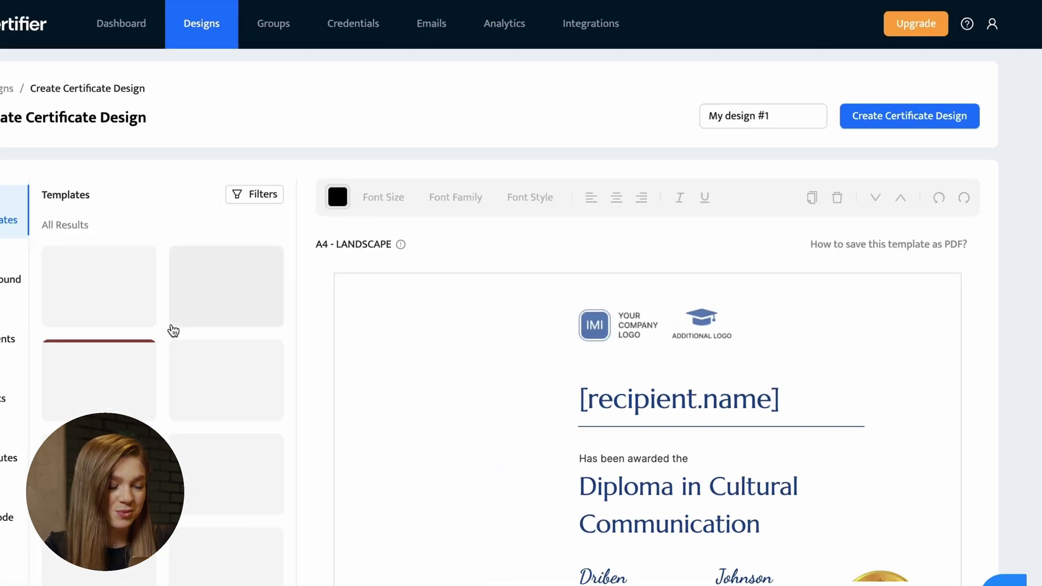
{"action": "scroll", "coordinate": [225, 397], "scroll_direction": "down", "scroll_amount": 3}
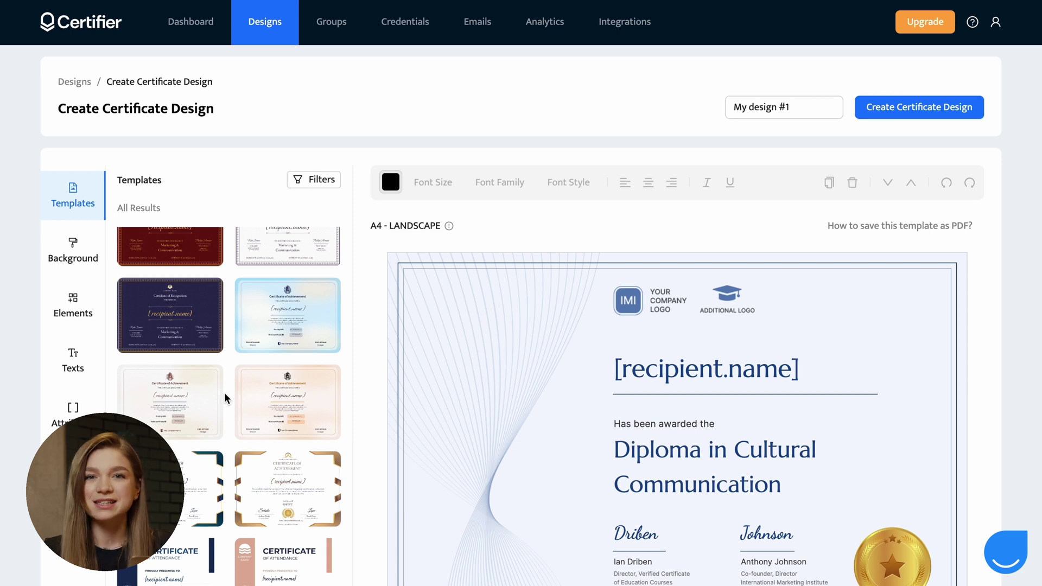
{"action": "scroll", "coordinate": [226, 398], "scroll_direction": "down", "scroll_amount": 2}
{"action": "scroll", "coordinate": [225, 398], "scroll_direction": "down", "scroll_amount": 5}
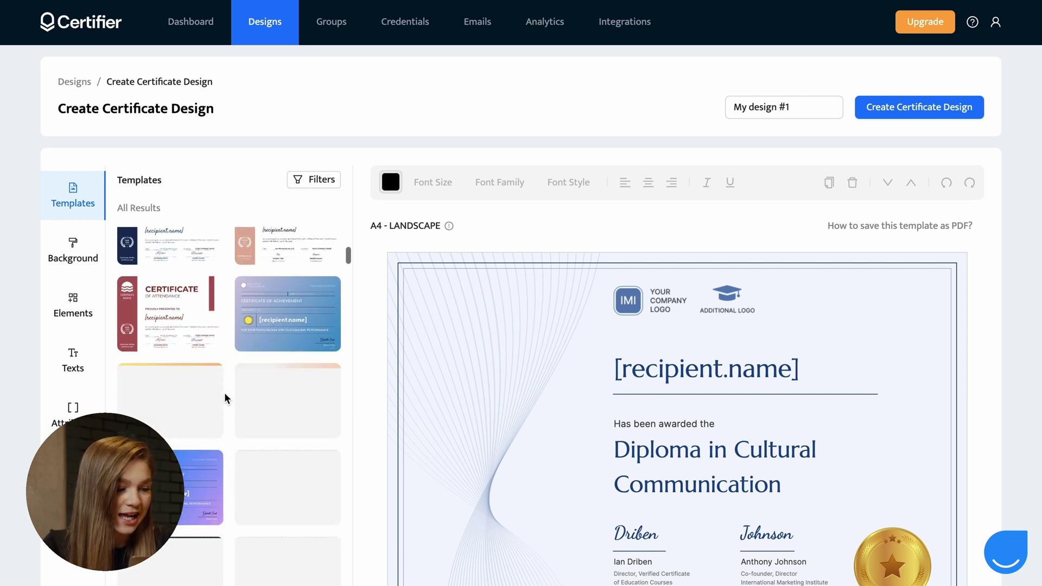
{"action": "scroll", "coordinate": [174, 383], "scroll_direction": "down", "scroll_amount": 3}
{"action": "left_click", "coordinate": [172, 380]}
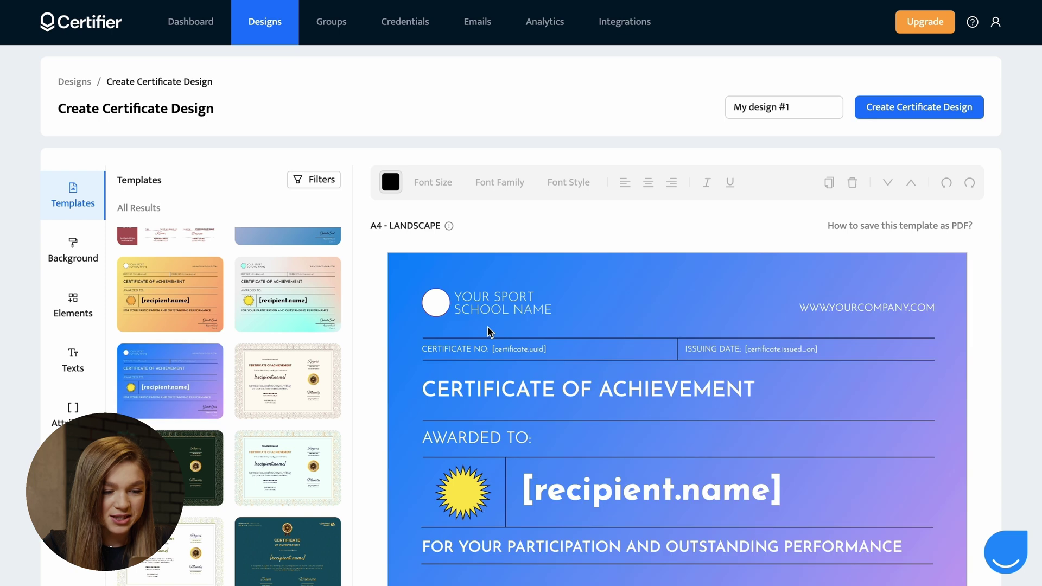
{"action": "scroll", "coordinate": [488, 332], "scroll_direction": "down", "scroll_amount": 2}
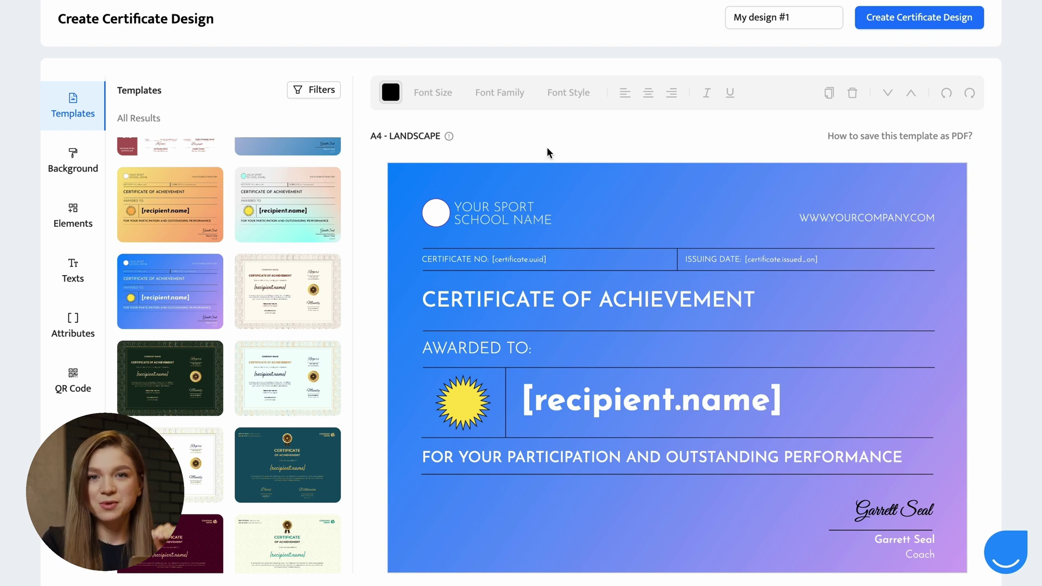
Delete the placeholder school logo and name, then upload Cali Logo.png from Google Forms Tutorial.
{"action": "left_click", "coordinate": [479, 204]}
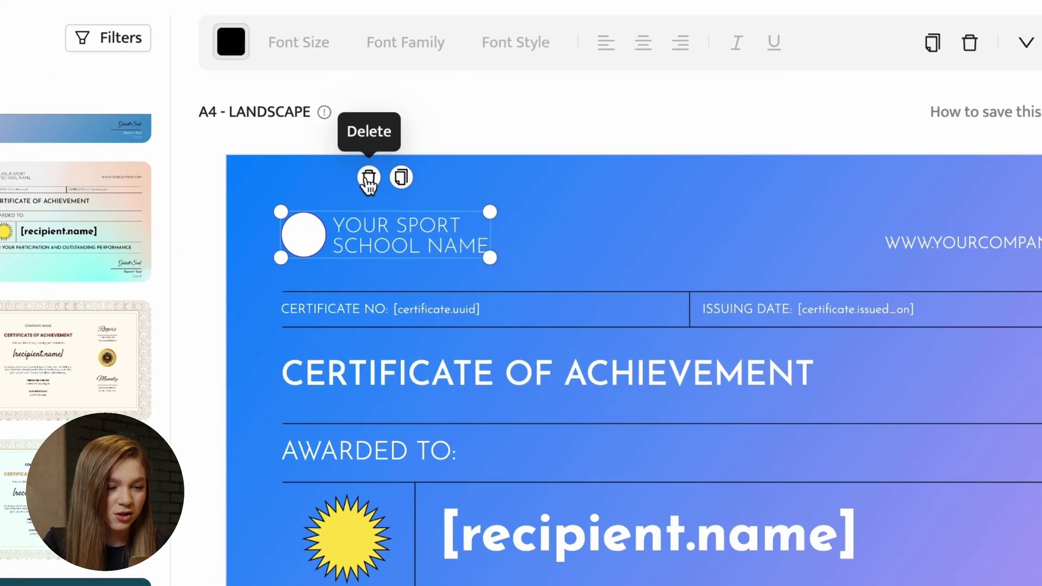
{"action": "left_click", "coordinate": [368, 179]}
{"action": "left_click", "coordinate": [73, 216]}
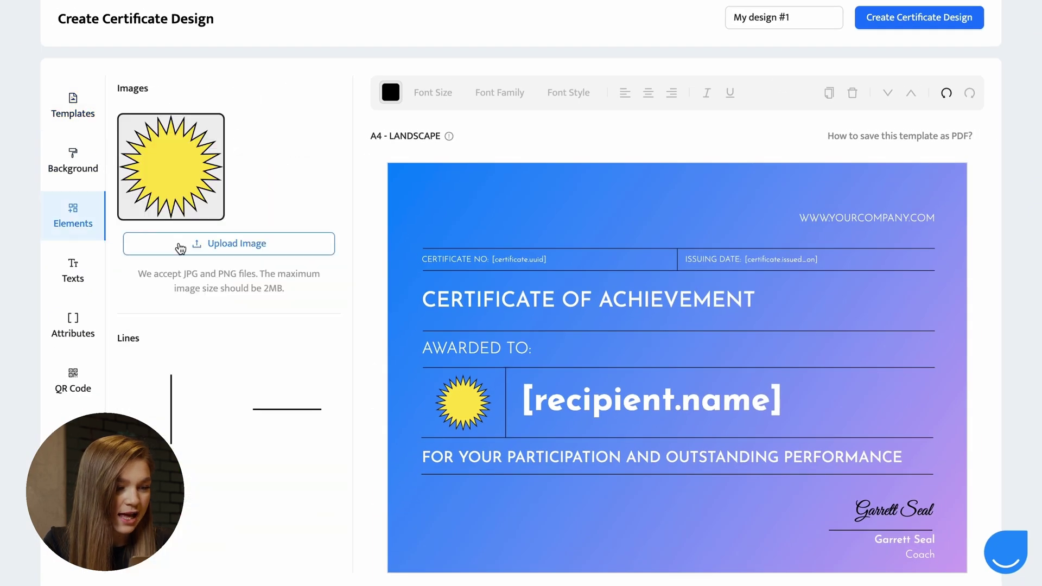
{"action": "left_click", "coordinate": [180, 248]}
{"action": "left_click", "coordinate": [281, 198]}
{"action": "scroll", "coordinate": [451, 278], "scroll_direction": "down", "scroll_amount": 2}
{"action": "left_click", "coordinate": [432, 300]}
{"action": "double_click", "coordinate": [585, 264]}
Shrink the CALI logo and place it in the certificate's top-left corner.
{"action": "left_click_drag", "start_coordinate": [876, 438], "coordinate": [607, 339]}
{"action": "left_click_drag", "start_coordinate": [536, 322], "coordinate": [471, 210]}
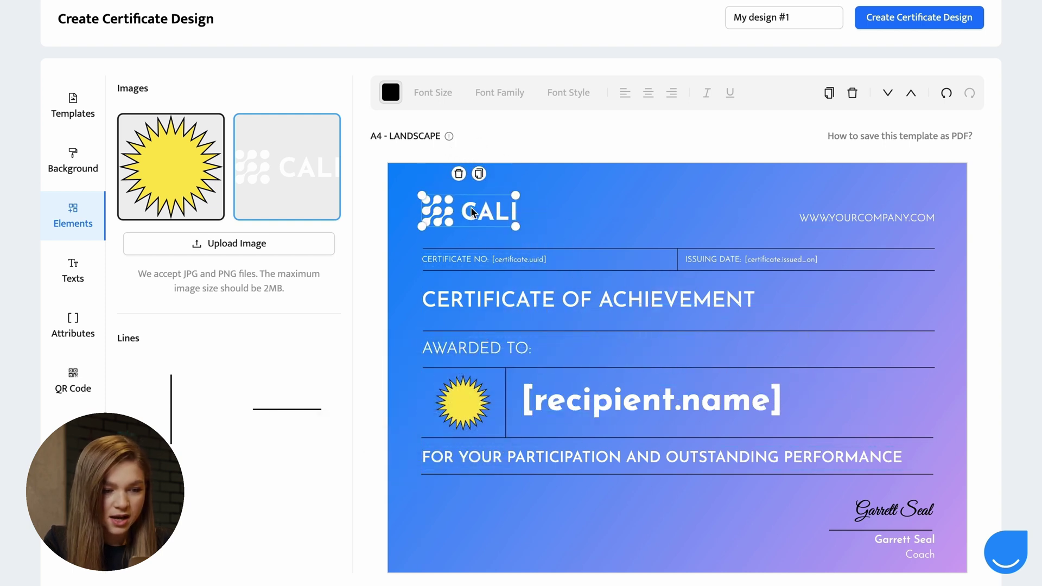
{"action": "left_click", "coordinate": [876, 223]}
{"action": "left_click", "coordinate": [843, 193]}
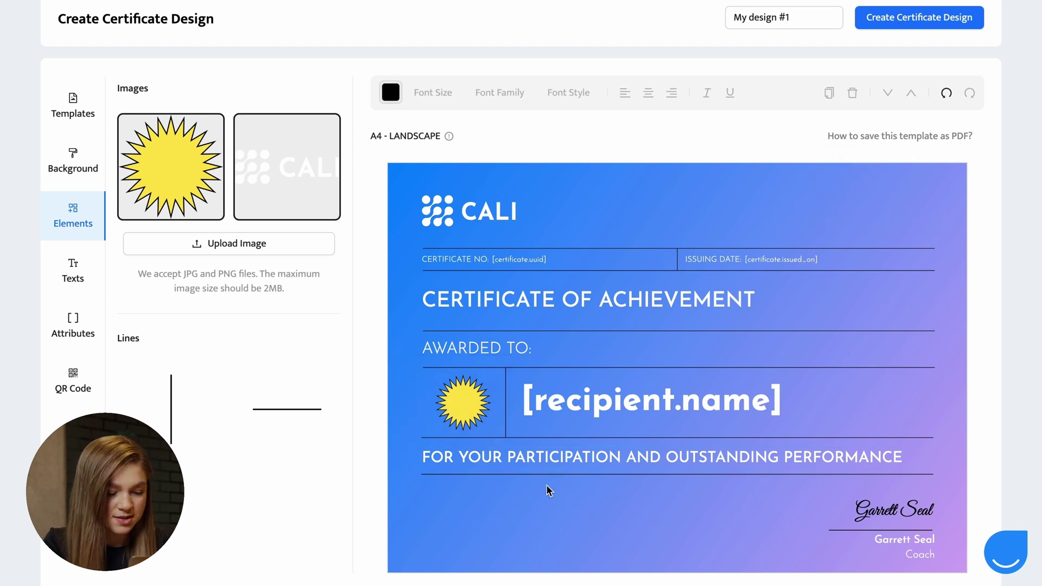
Replace the bottom line with the Planets and the Solar System quiz wording at size 17.
{"action": "left_click", "coordinate": [450, 458]}
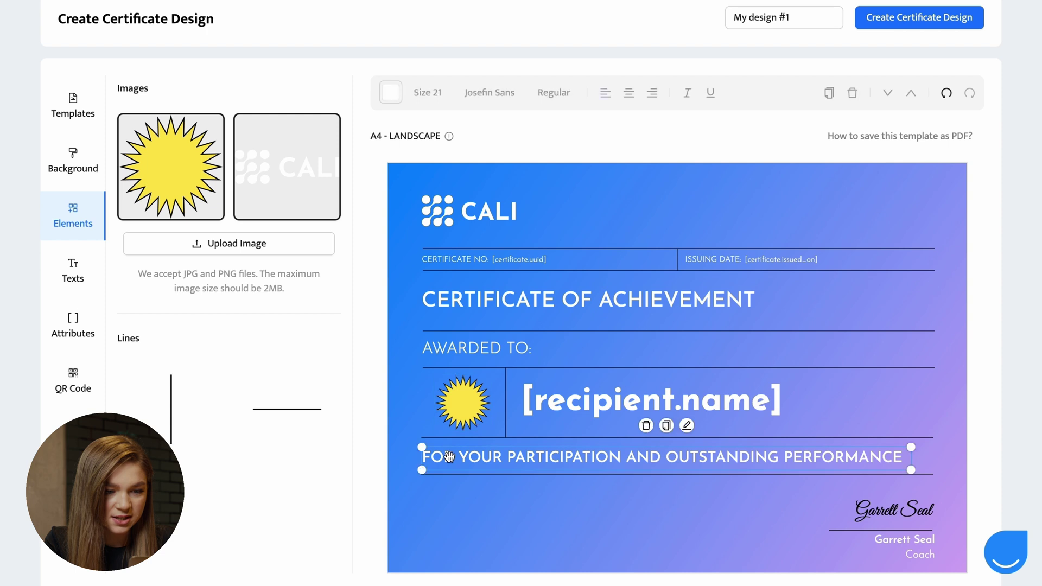
{"action": "key", "text": "ctrl+a"}
{"action": "type", "text": "For successfully passing a quiz named Planets and the Solar System: Basics"}
{"action": "key", "text": "ctrl+a"}
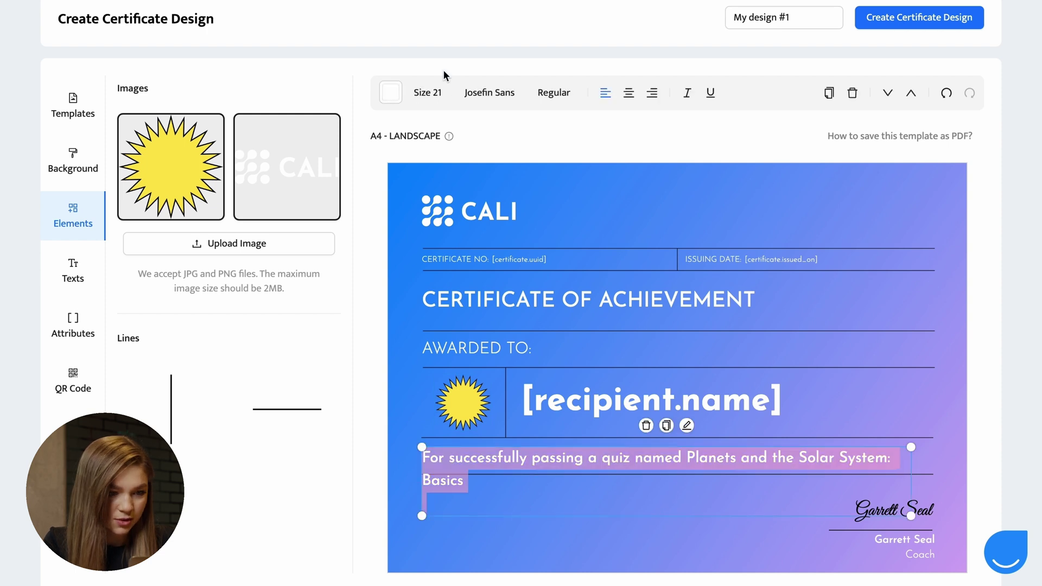
{"action": "left_click", "coordinate": [427, 91]}
{"action": "left_click_drag", "start_coordinate": [456, 124], "coordinate": [442, 124]}
{"action": "left_click", "coordinate": [467, 557]}
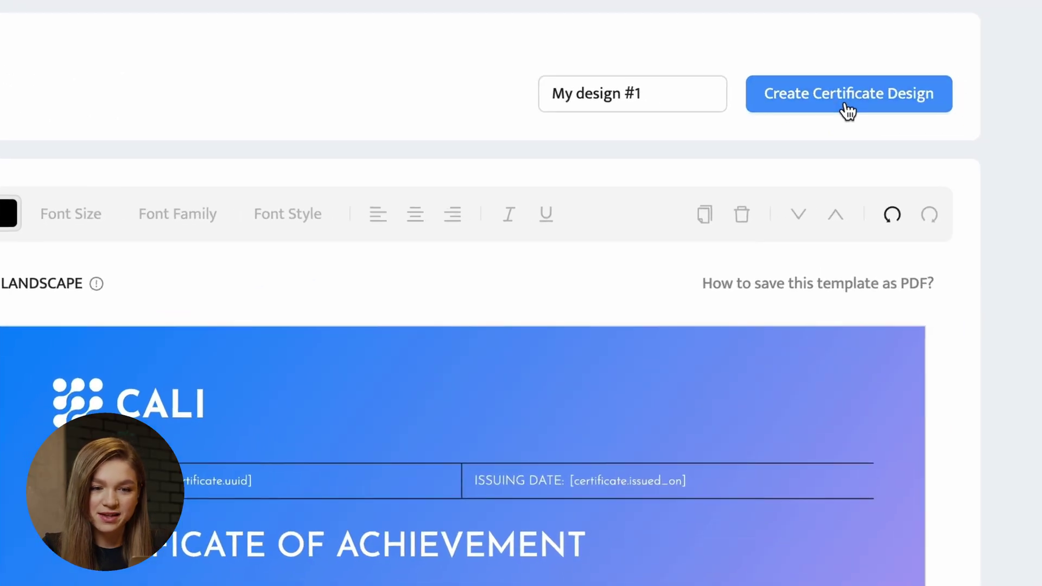
Save My design #1, then start a new group from the Groups page.
{"action": "left_click", "coordinate": [847, 109]}
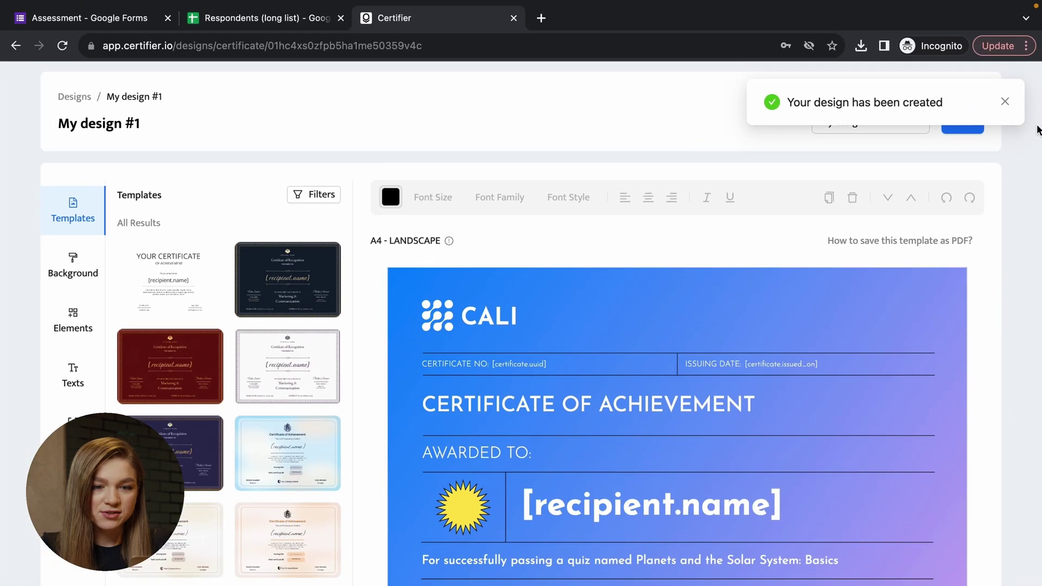
{"action": "left_click", "coordinate": [1005, 102]}
{"action": "scroll", "coordinate": [458, 236], "scroll_direction": "up", "scroll_amount": 1}
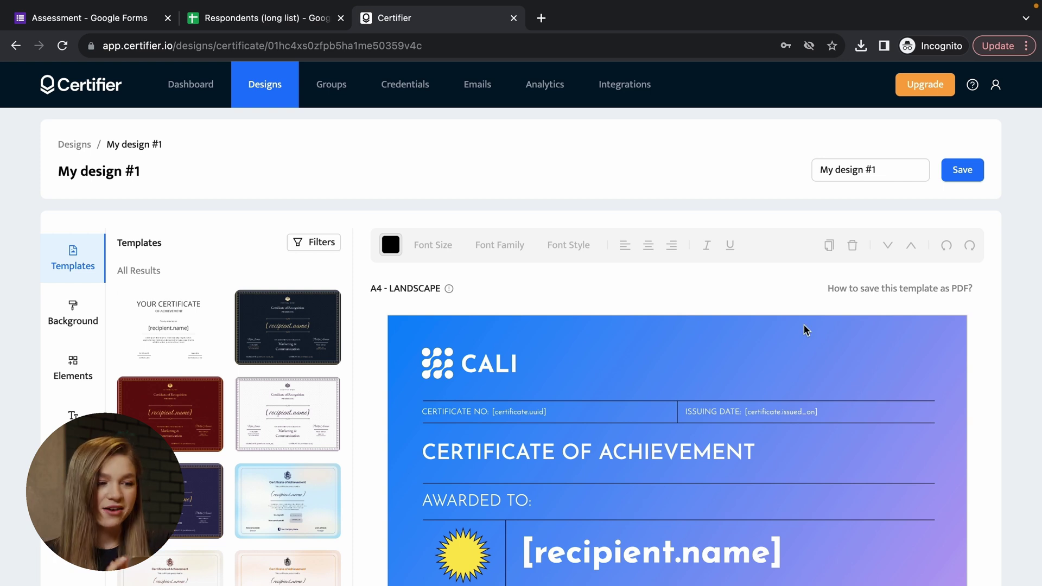
{"action": "left_click", "coordinate": [338, 104]}
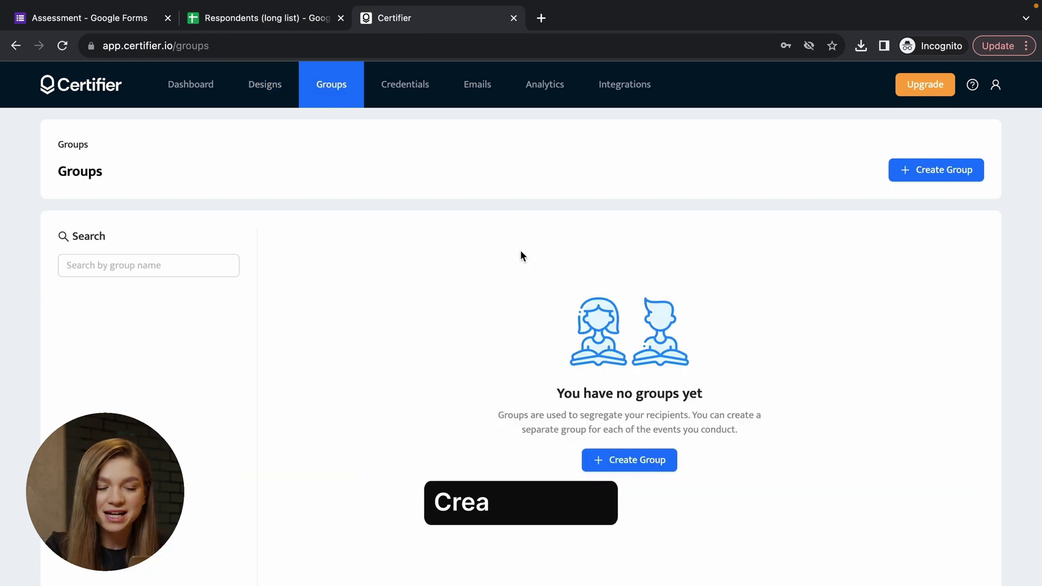
{"action": "left_click", "coordinate": [634, 460]}
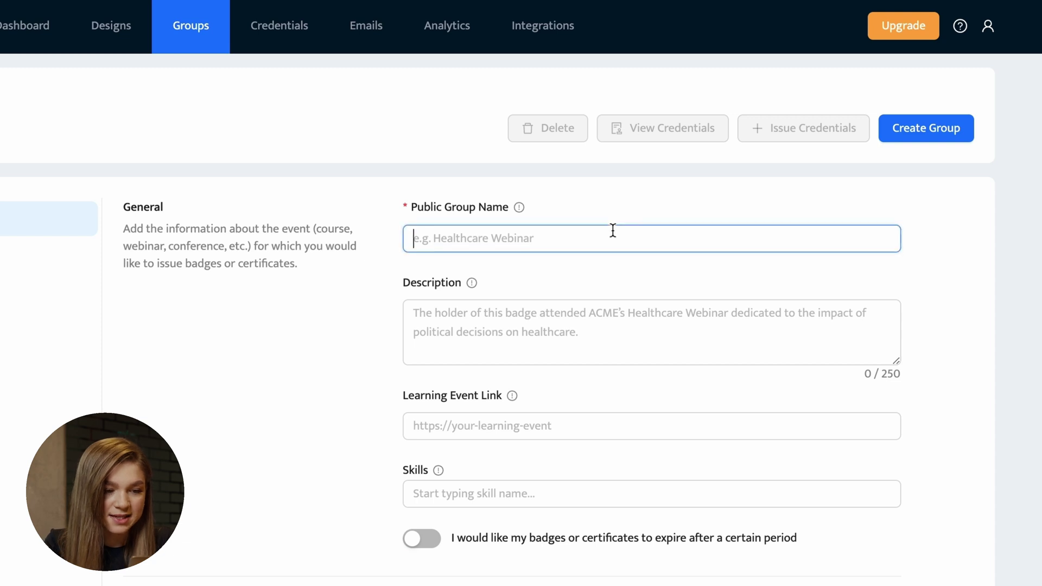
{"action": "left_click", "coordinate": [640, 230]}
{"action": "type", "text": "Planets and the Solar System: Basics Quiz"}
{"action": "left_click", "coordinate": [424, 349]}
{"action": "scroll", "coordinate": [423, 347], "scroll_direction": "down", "scroll_amount": 1}
{"action": "left_click", "coordinate": [423, 352]}
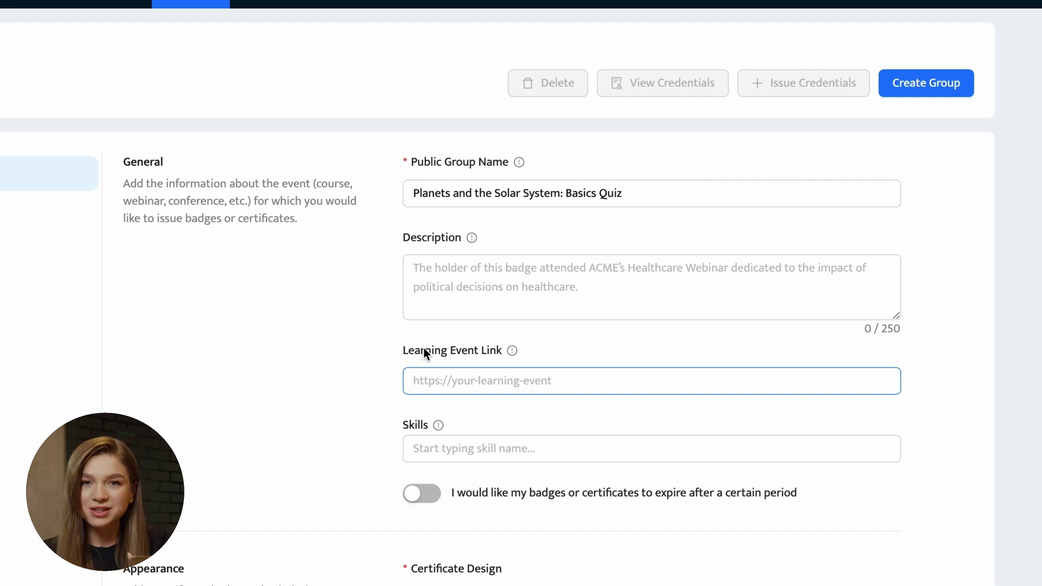
{"action": "scroll", "coordinate": [423, 351], "scroll_direction": "down", "scroll_amount": 2}
{"action": "left_click", "coordinate": [572, 287]}
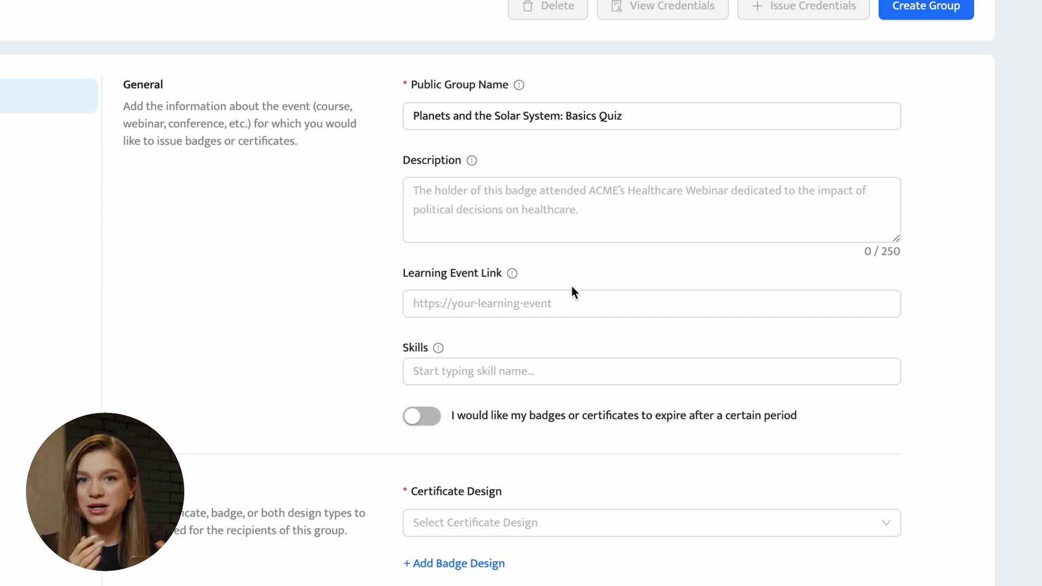
{"action": "scroll", "coordinate": [573, 288], "scroll_direction": "down", "scroll_amount": 2}
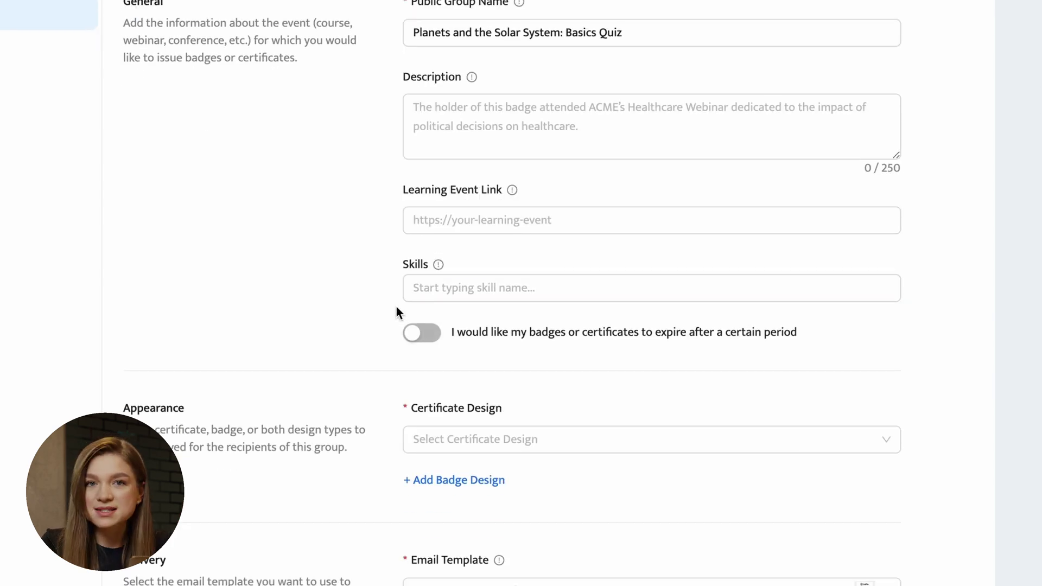
{"action": "scroll", "coordinate": [325, 278], "scroll_direction": "down", "scroll_amount": 1}
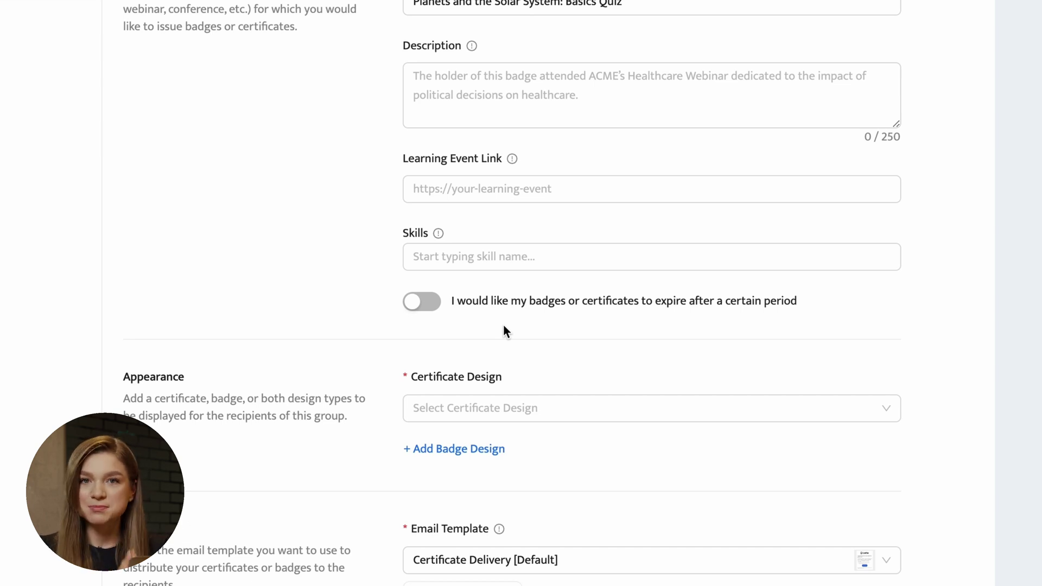
{"action": "scroll", "coordinate": [503, 329], "scroll_direction": "down", "scroll_amount": 1}
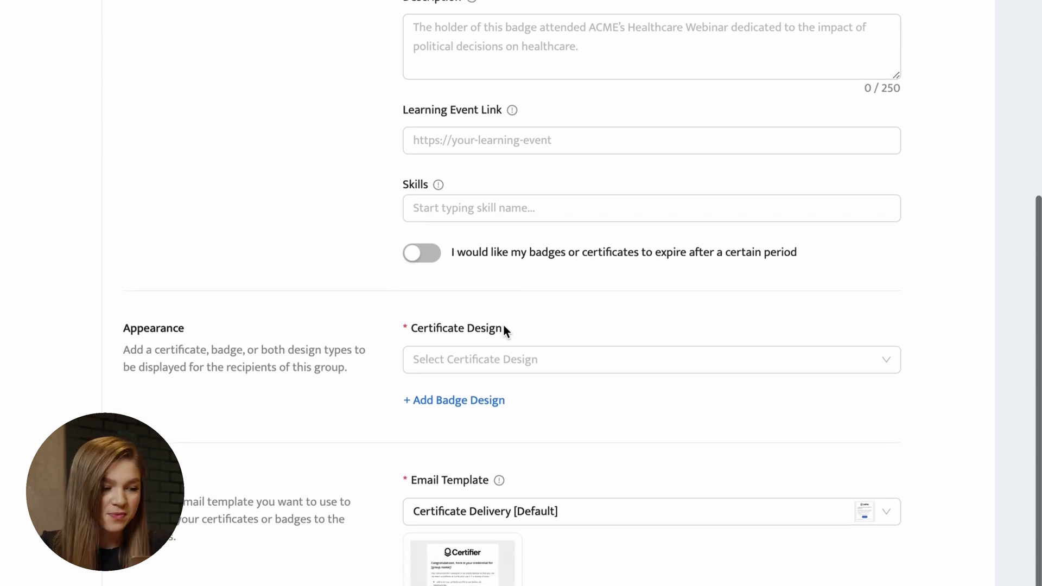
Select My design #1 as the group's certificate design and preview it.
{"action": "left_click", "coordinate": [468, 365]}
{"action": "left_click", "coordinate": [456, 395]}
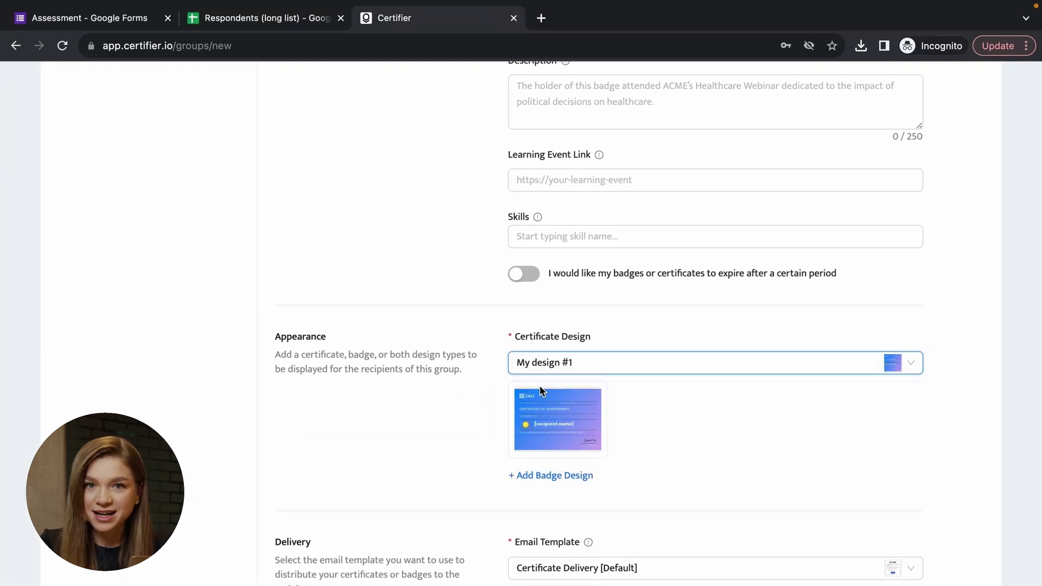
{"action": "left_click", "coordinate": [552, 440]}
{"action": "left_click", "coordinate": [904, 311]}
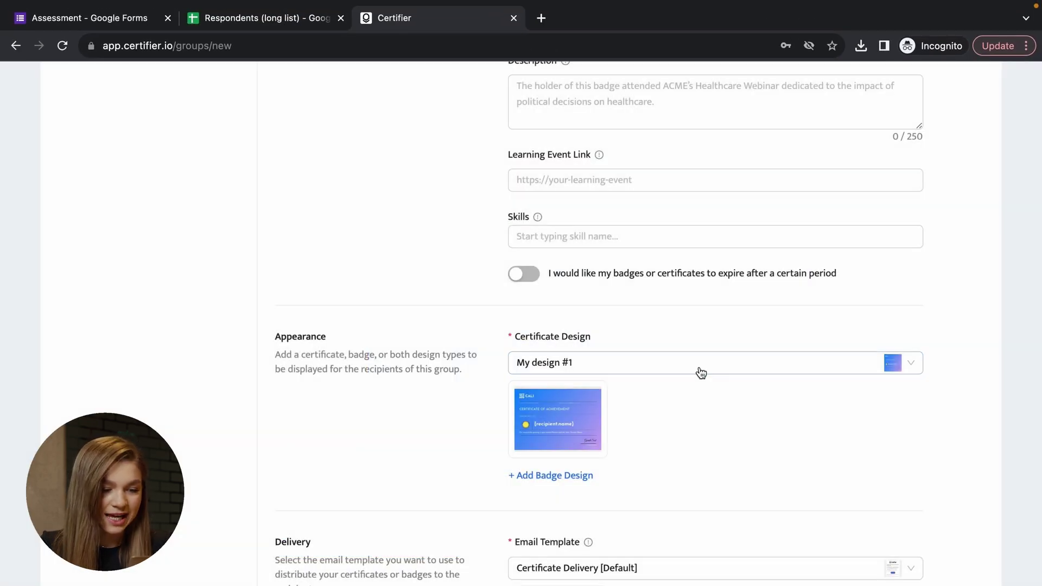
{"action": "scroll", "coordinate": [699, 367], "scroll_direction": "down", "scroll_amount": 3}
{"action": "mouse_move", "coordinate": [557, 515]}
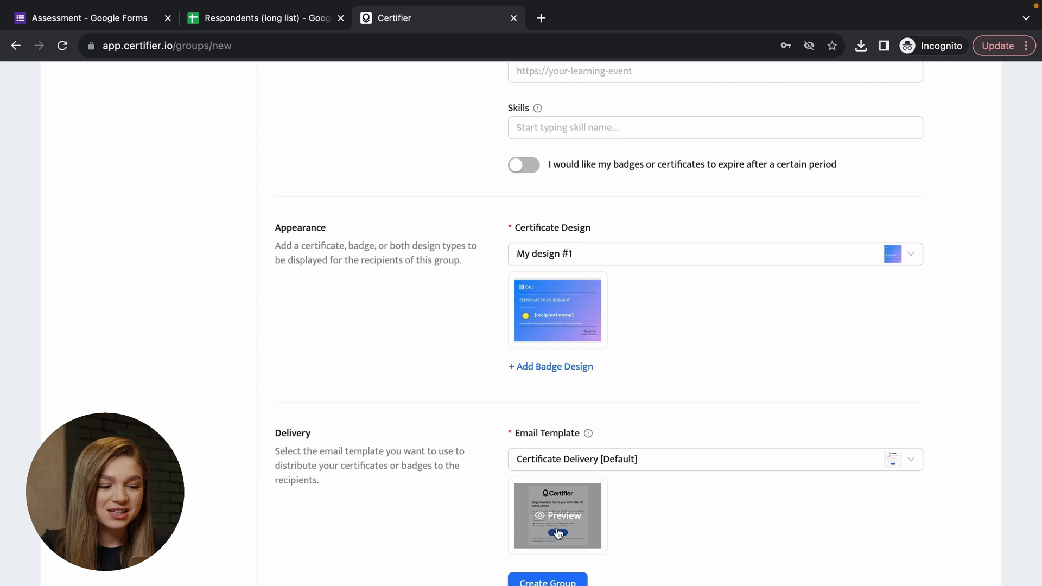
Set the email template to Cali Academy after previewing, and create the group.
{"action": "left_click", "coordinate": [559, 534]}
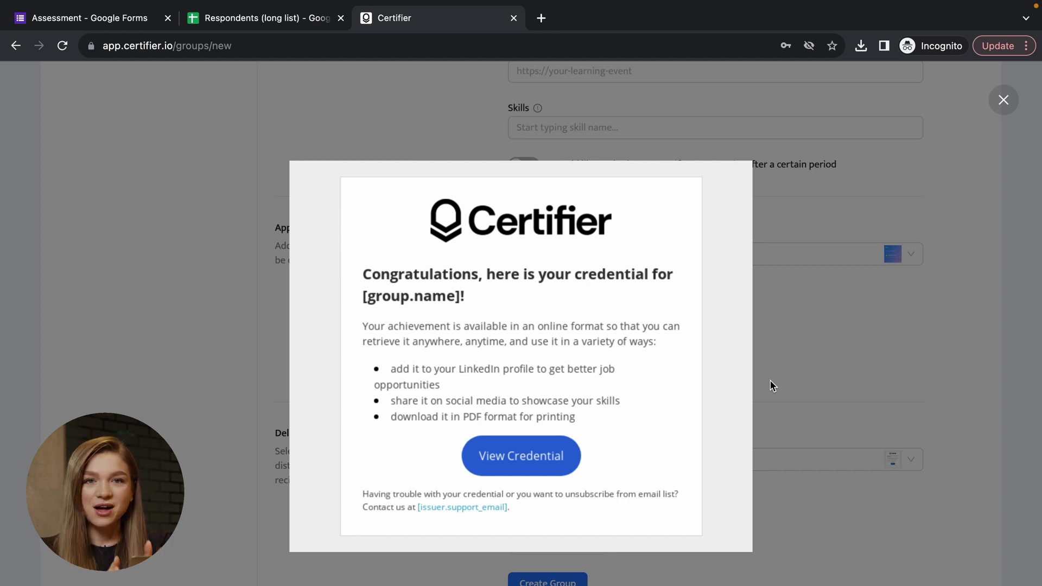
{"action": "left_click", "coordinate": [827, 385]}
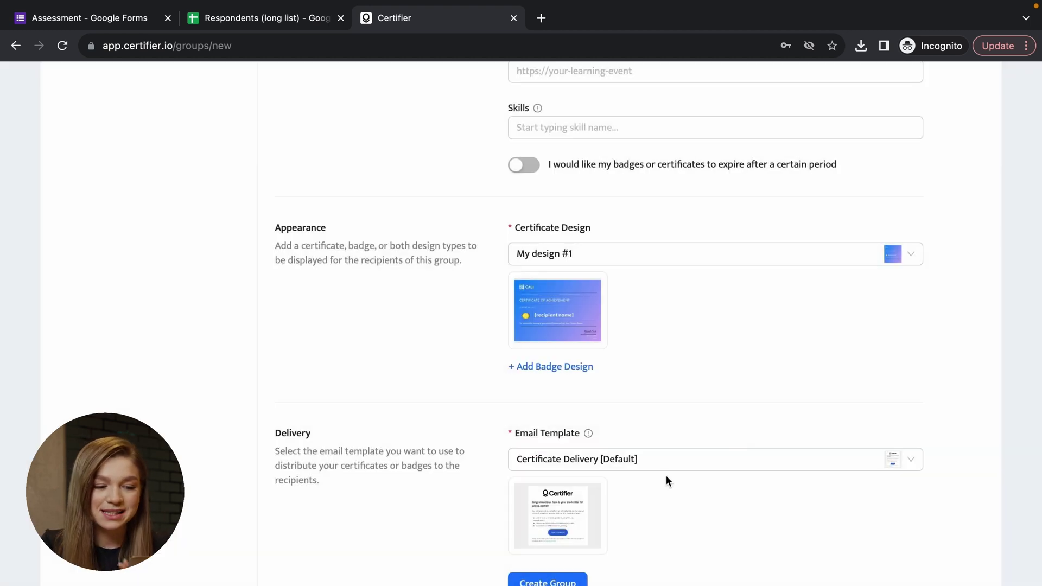
{"action": "left_click", "coordinate": [649, 473]}
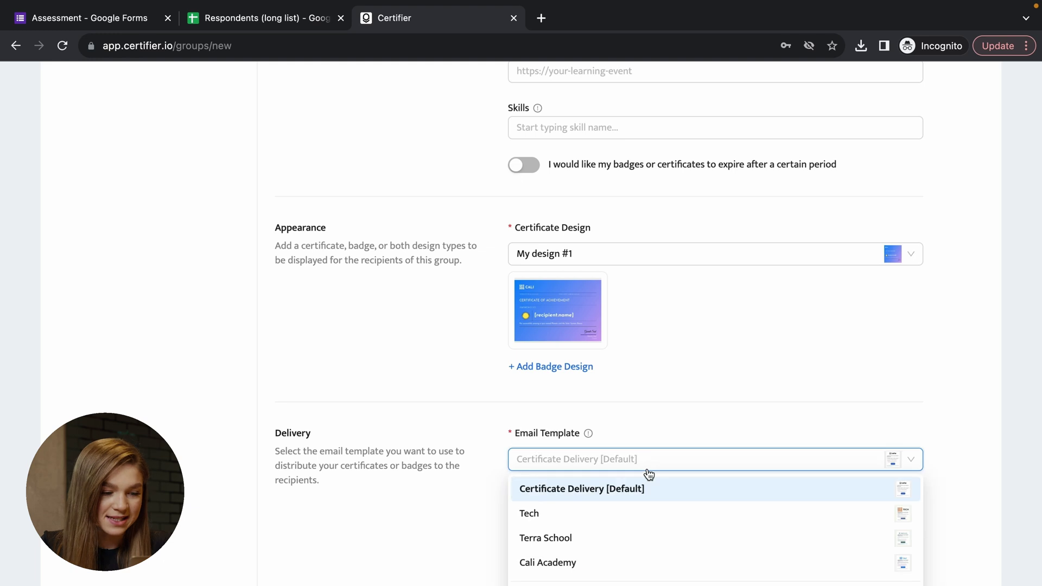
{"action": "left_click", "coordinate": [558, 562]}
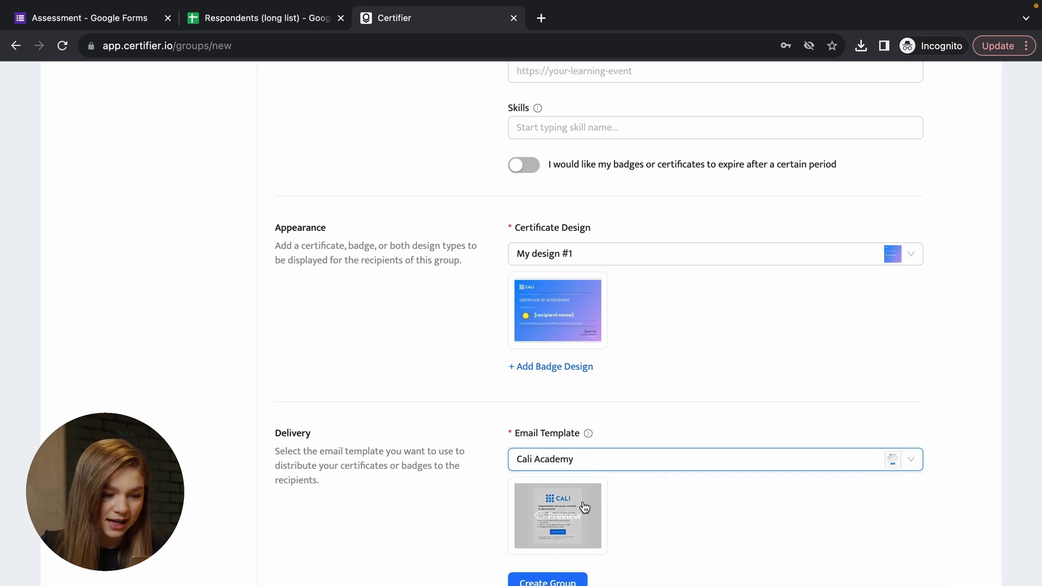
{"action": "left_click", "coordinate": [562, 505]}
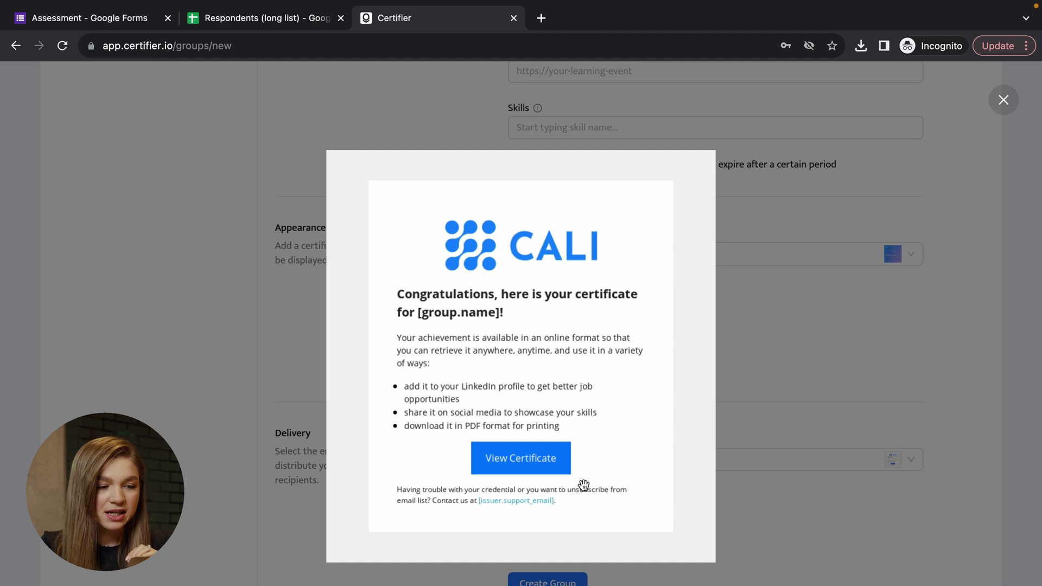
{"action": "left_click", "coordinate": [788, 322]}
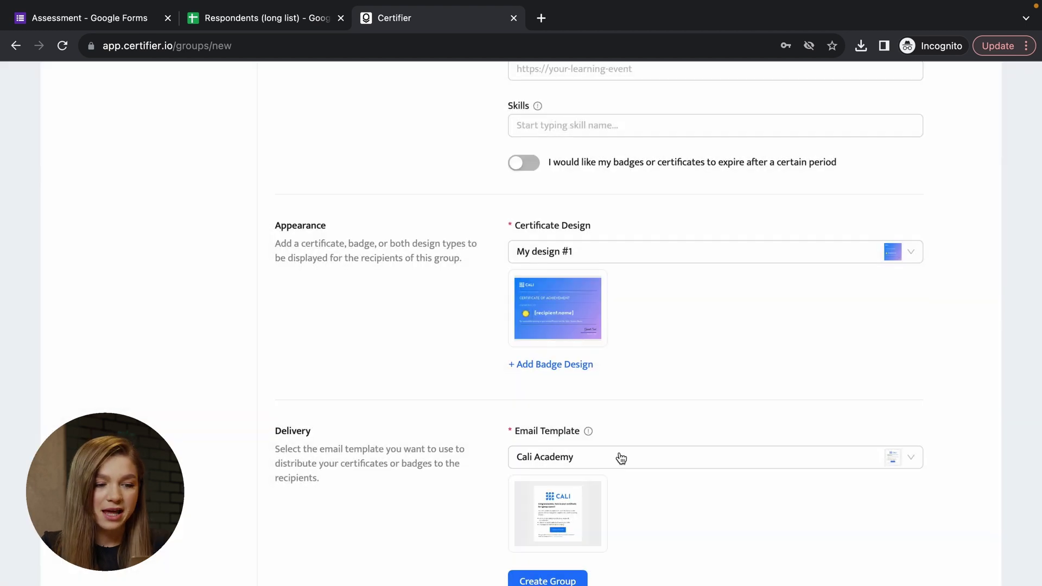
{"action": "left_click", "coordinate": [547, 579]}
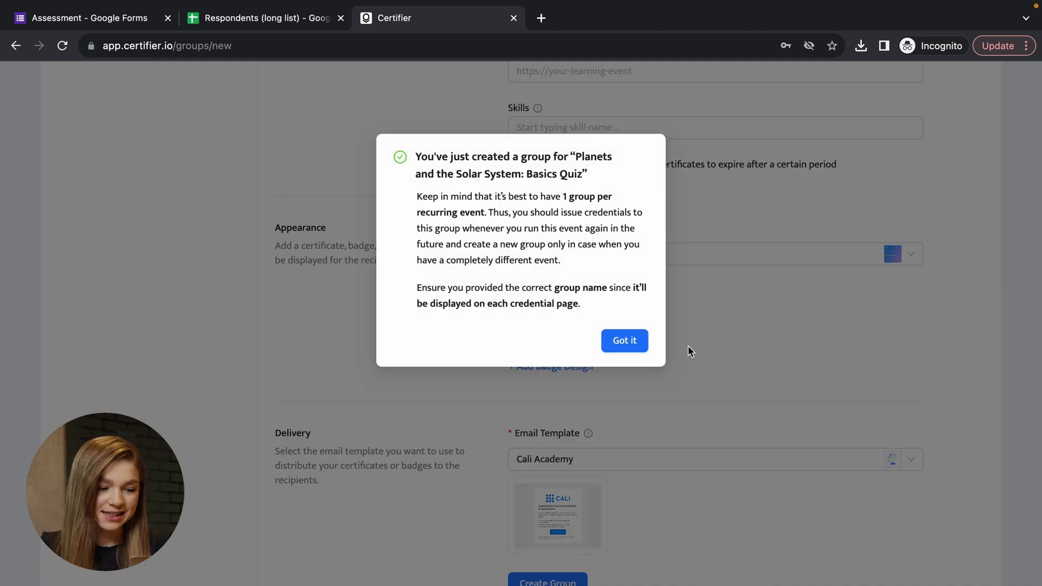
Switch to the Respondents (long list) sheet and look over the download formats.
{"action": "left_click", "coordinate": [688, 346]}
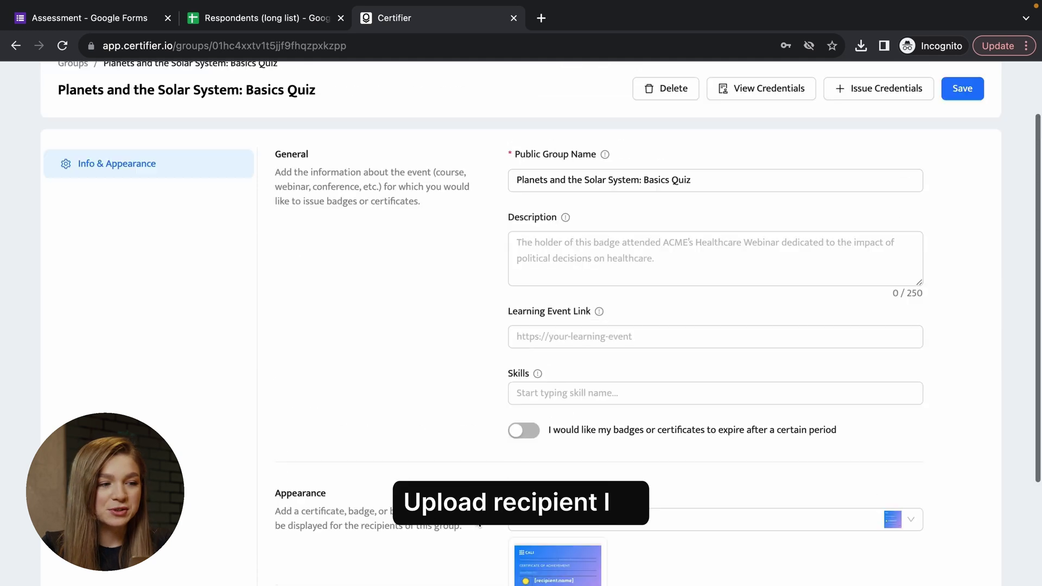
{"action": "left_click", "coordinate": [299, 17]}
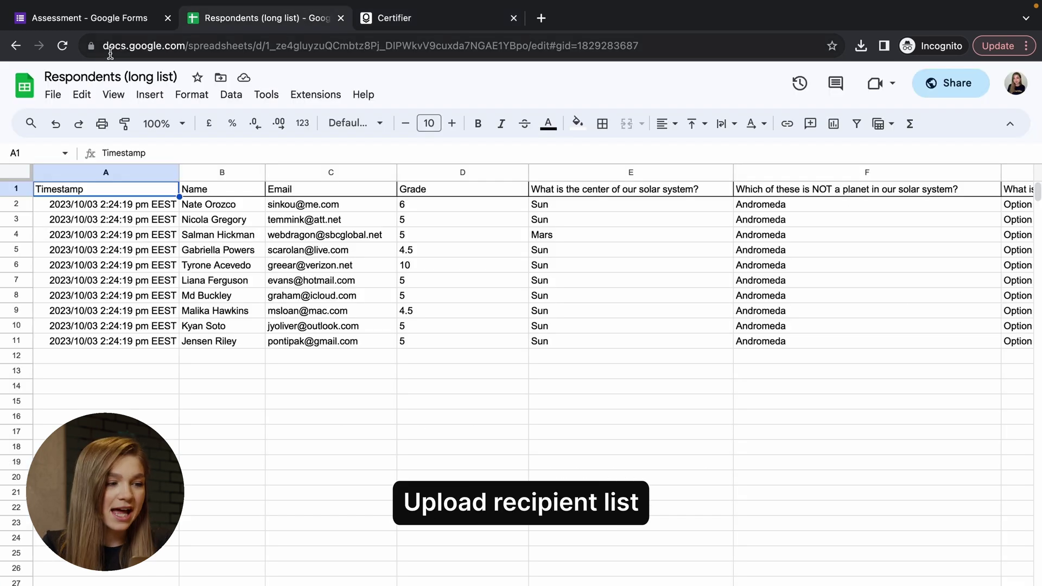
{"action": "left_click", "coordinate": [52, 95]}
{"action": "mouse_move", "coordinate": [90, 271]}
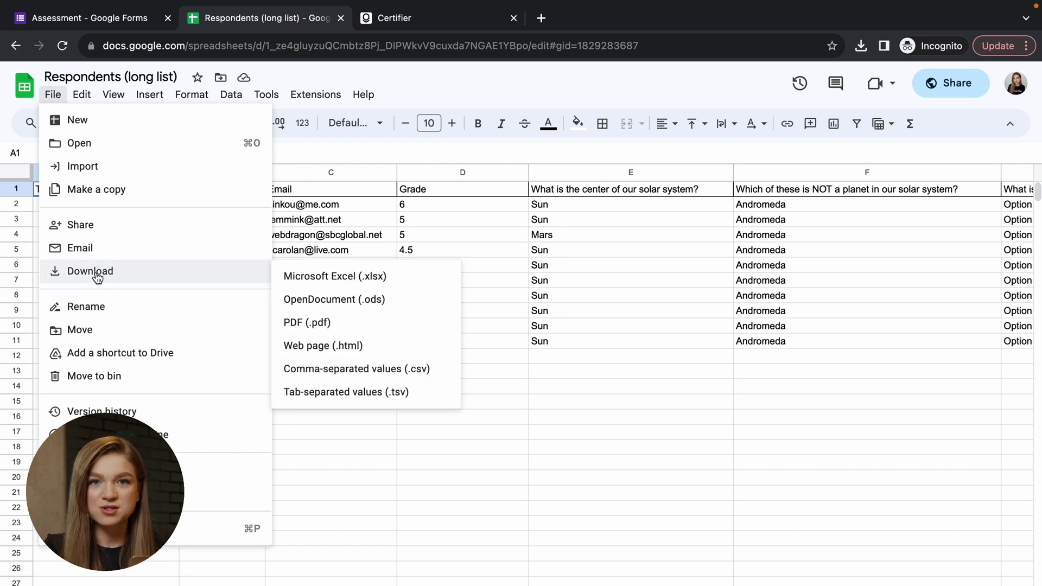
{"action": "left_click", "coordinate": [579, 236]}
{"action": "scroll", "coordinate": [713, 276], "scroll_direction": "right", "scroll_amount": 3}
{"action": "scroll", "coordinate": [713, 281], "scroll_direction": "left", "scroll_amount": 3}
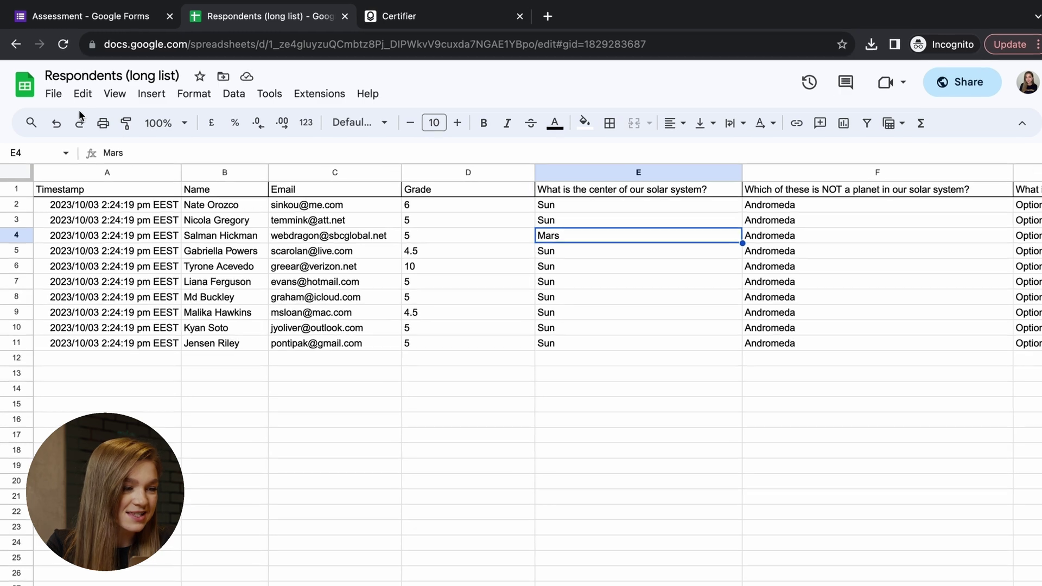
Download the sheet as Microsoft Excel (.xlsx) into the Google Forms Tutorial folder.
{"action": "left_click", "coordinate": [53, 94]}
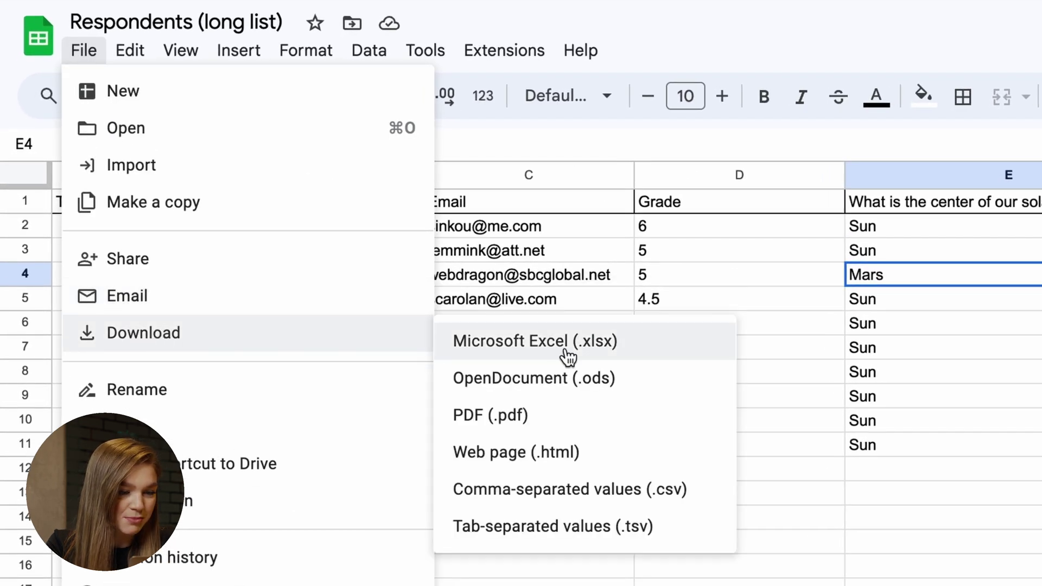
{"action": "left_click", "coordinate": [566, 352]}
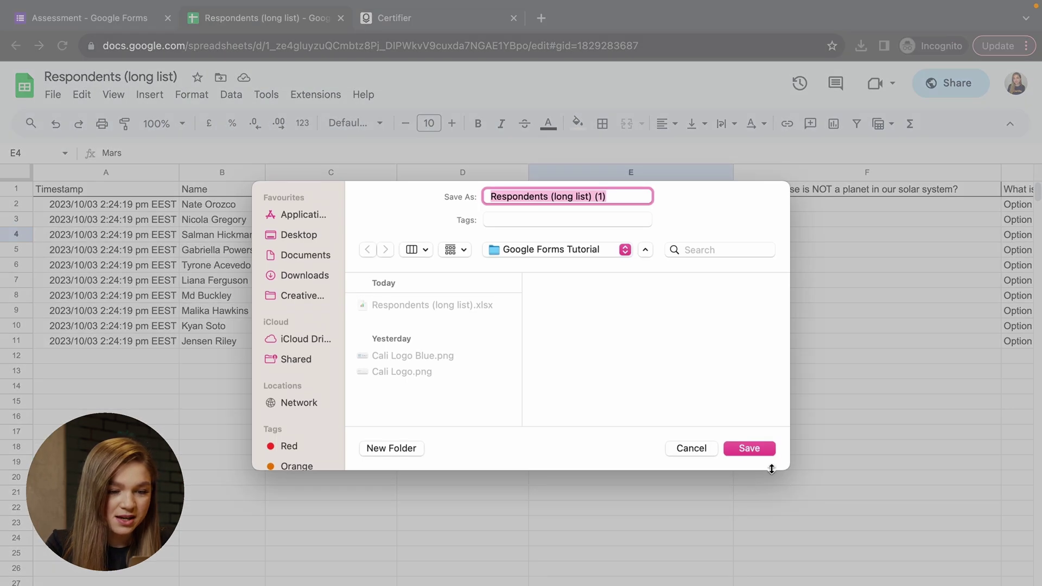
{"action": "left_click", "coordinate": [293, 235]}
{"action": "scroll", "coordinate": [447, 326], "scroll_direction": "down", "scroll_amount": 2}
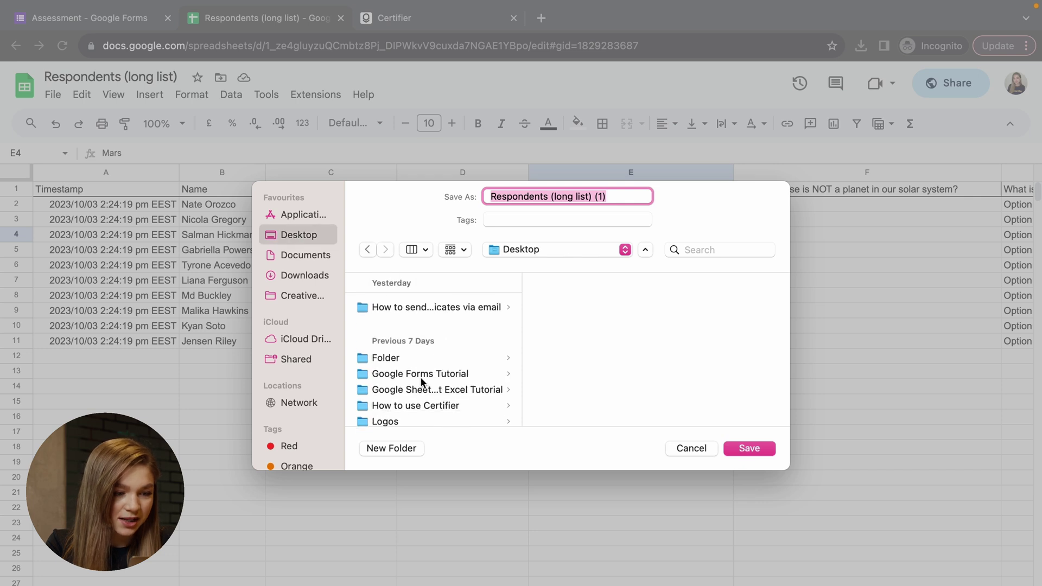
{"action": "left_click", "coordinate": [419, 373]}
{"action": "key", "text": "Return"}
{"action": "left_click", "coordinate": [404, 23]}
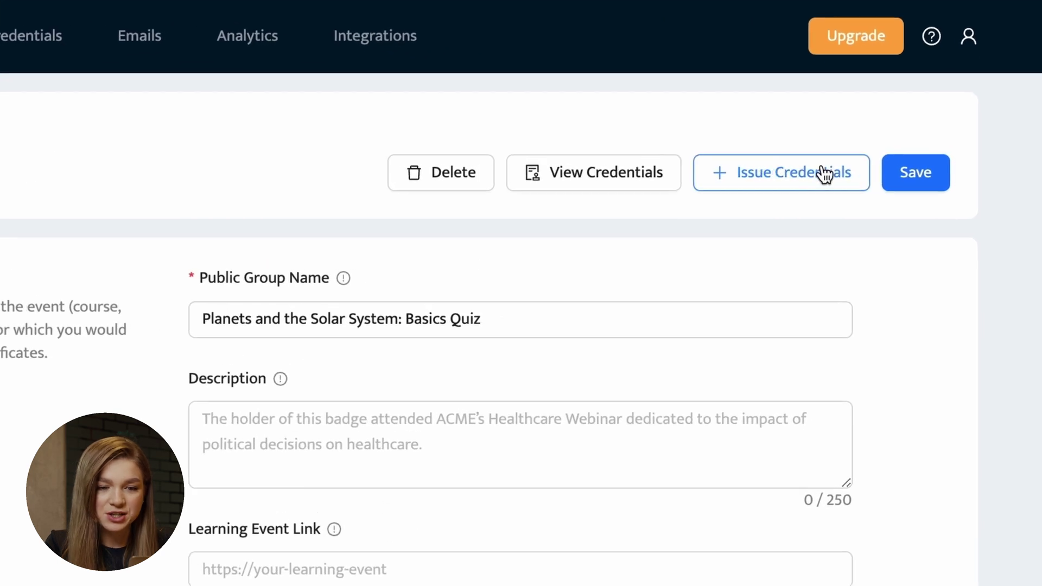
Choose spreadsheet upload for issuing credentials and confirm consent to use recipients' data.
{"action": "left_click", "coordinate": [824, 174]}
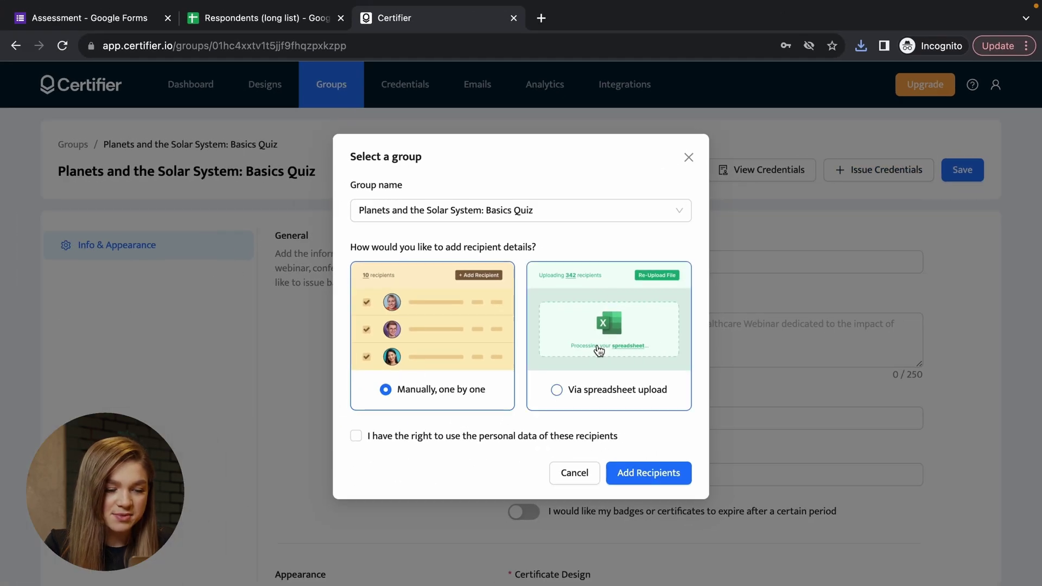
{"action": "left_click", "coordinate": [599, 350]}
{"action": "left_click", "coordinate": [463, 440]}
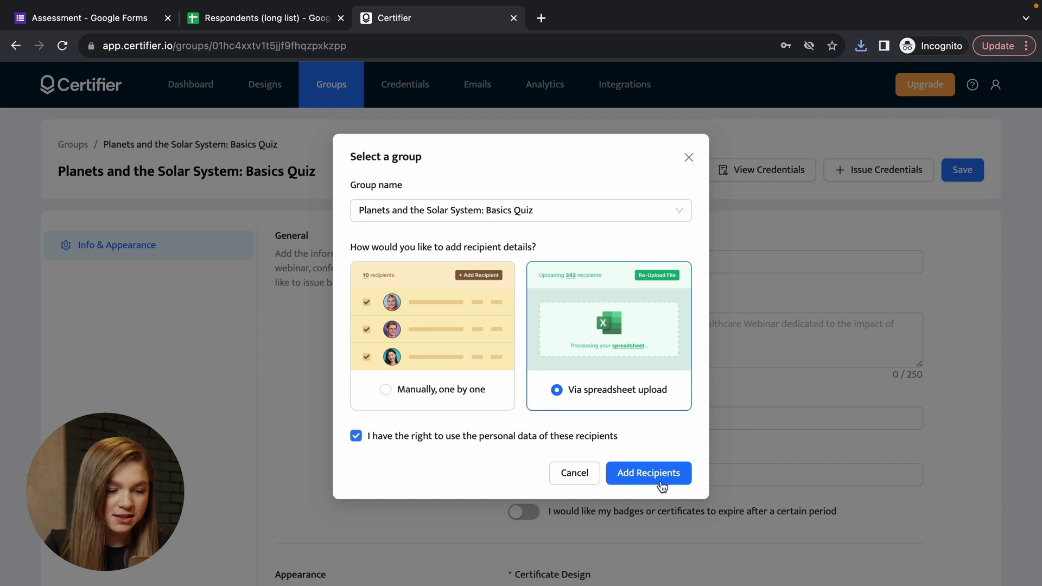
{"action": "left_click", "coordinate": [655, 481]}
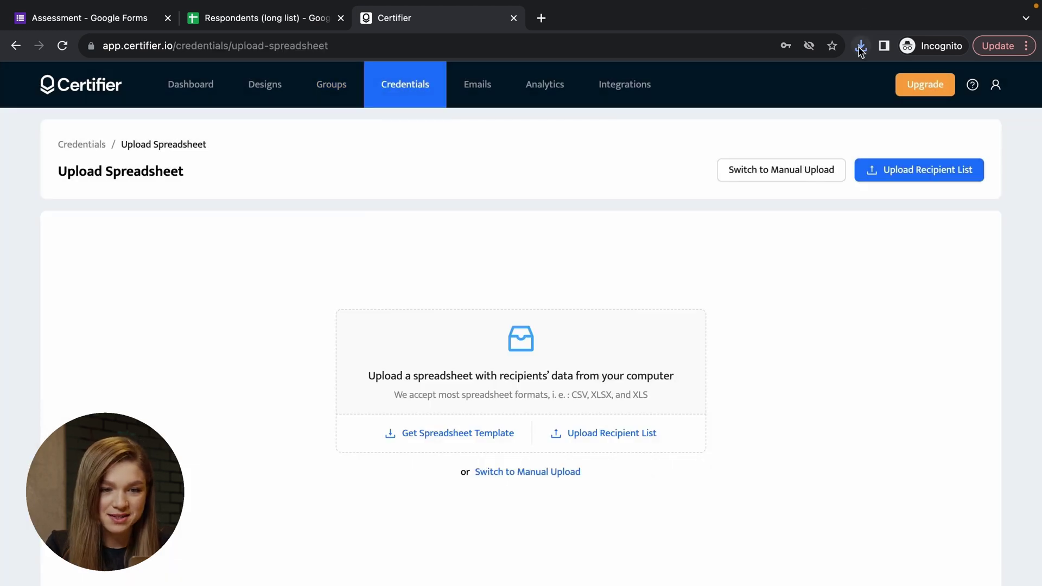
Upload the respondents workbook and keep only the Name and Email columns.
{"action": "left_click", "coordinate": [861, 45]}
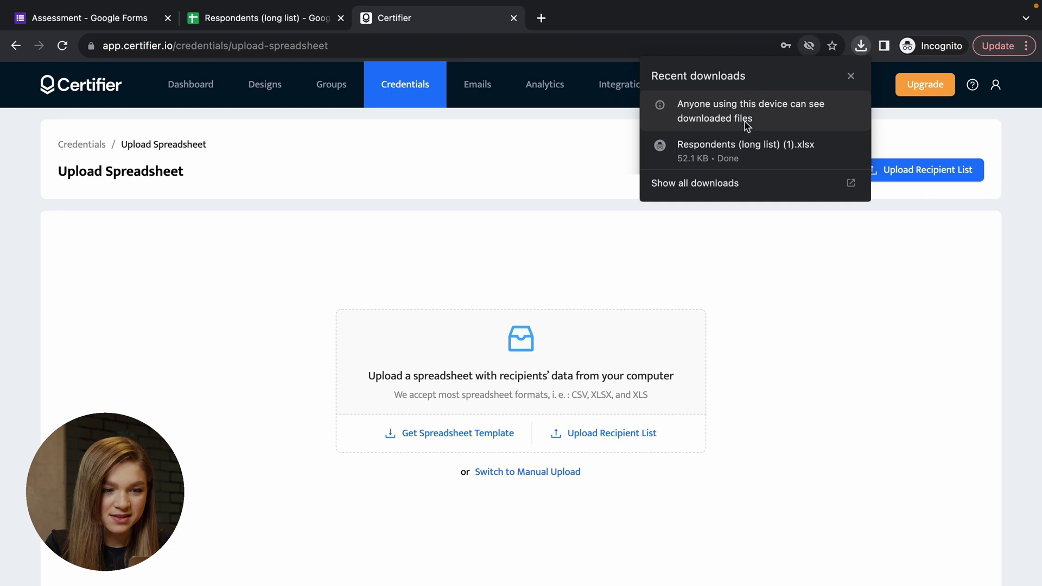
{"action": "left_click_drag", "start_coordinate": [745, 147], "coordinate": [466, 325]}
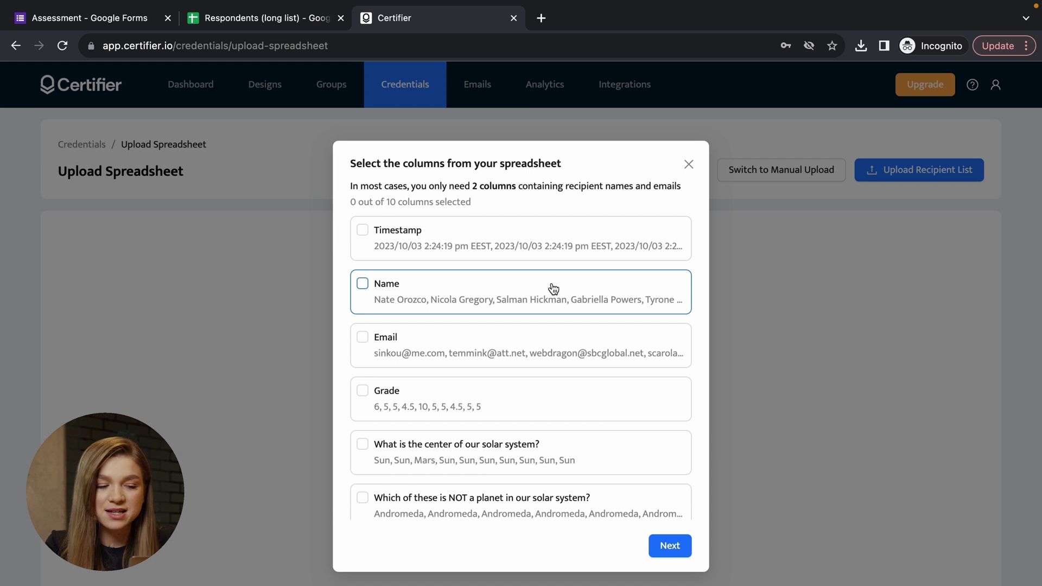
{"action": "left_click", "coordinate": [432, 294]}
{"action": "left_click", "coordinate": [409, 347]}
{"action": "scroll", "coordinate": [421, 426], "scroll_direction": "down", "scroll_amount": 1}
{"action": "scroll", "coordinate": [453, 349], "scroll_direction": "down", "scroll_amount": 1}
{"action": "scroll", "coordinate": [451, 349], "scroll_direction": "up", "scroll_amount": 2}
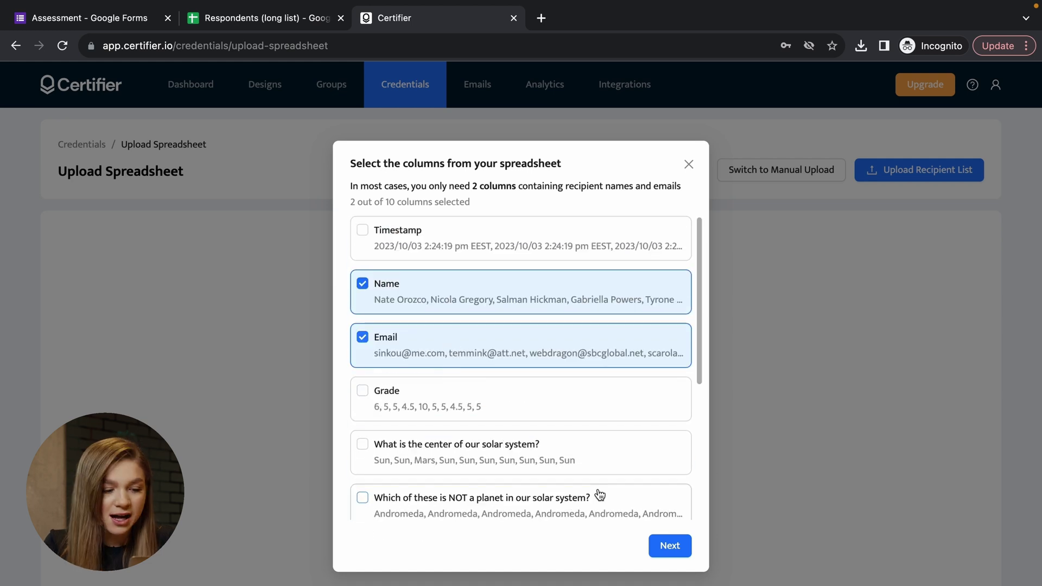
{"action": "left_click", "coordinate": [670, 546]}
{"action": "scroll", "coordinate": [672, 537], "scroll_direction": "down", "scroll_amount": 1}
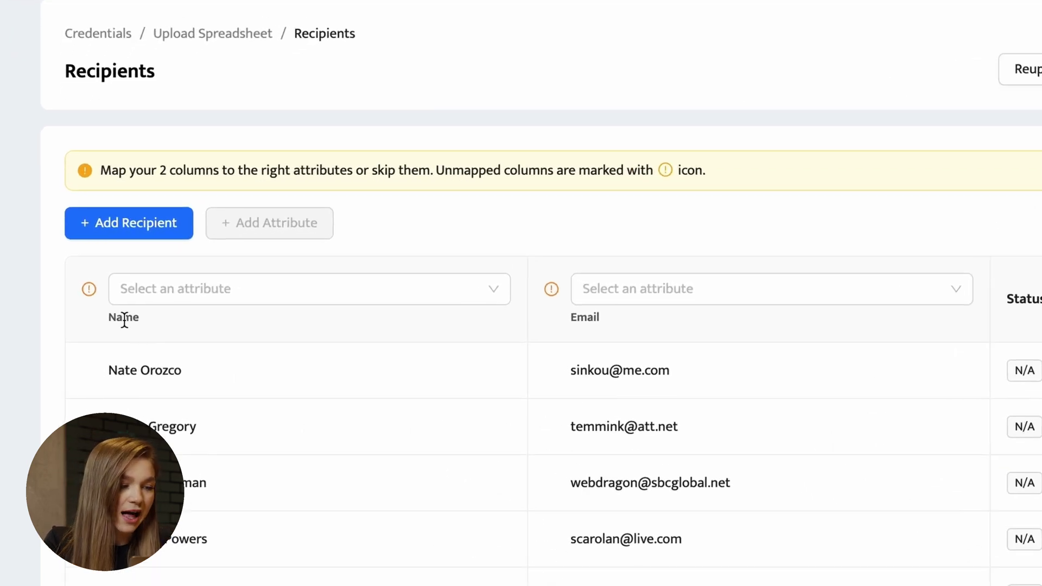
Map Name to [recipient.name] and Email to [recipient.email], giving 10 valid records.
{"action": "left_click_drag", "start_coordinate": [112, 318], "coordinate": [132, 319]}
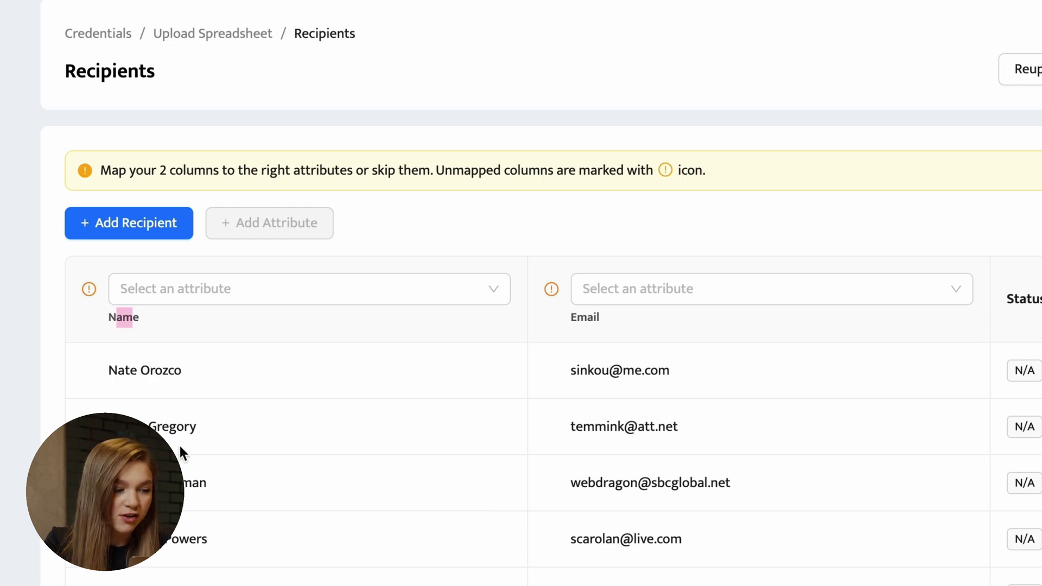
{"action": "left_click", "coordinate": [221, 295]}
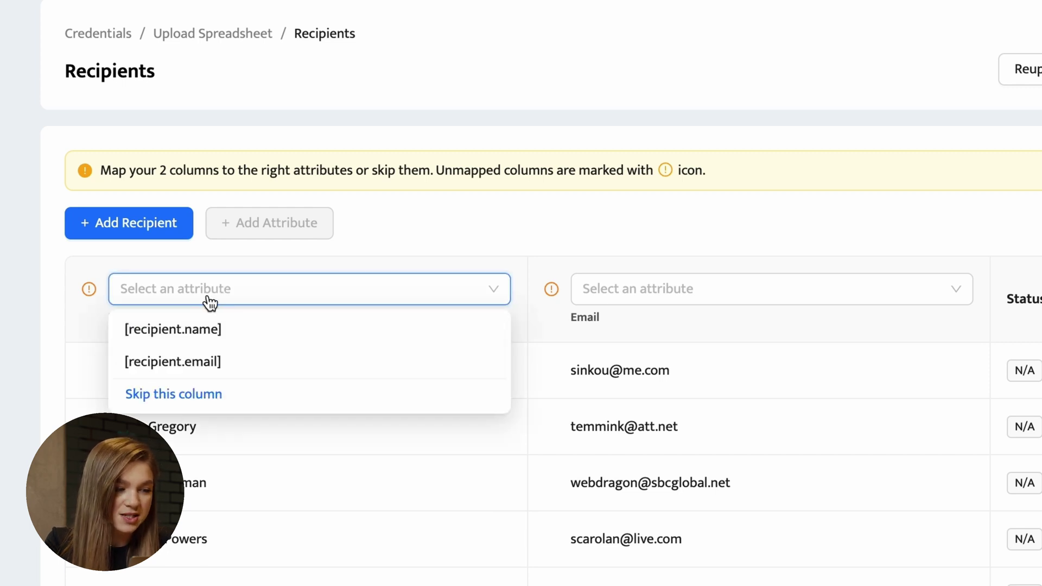
{"action": "left_click", "coordinate": [194, 328]}
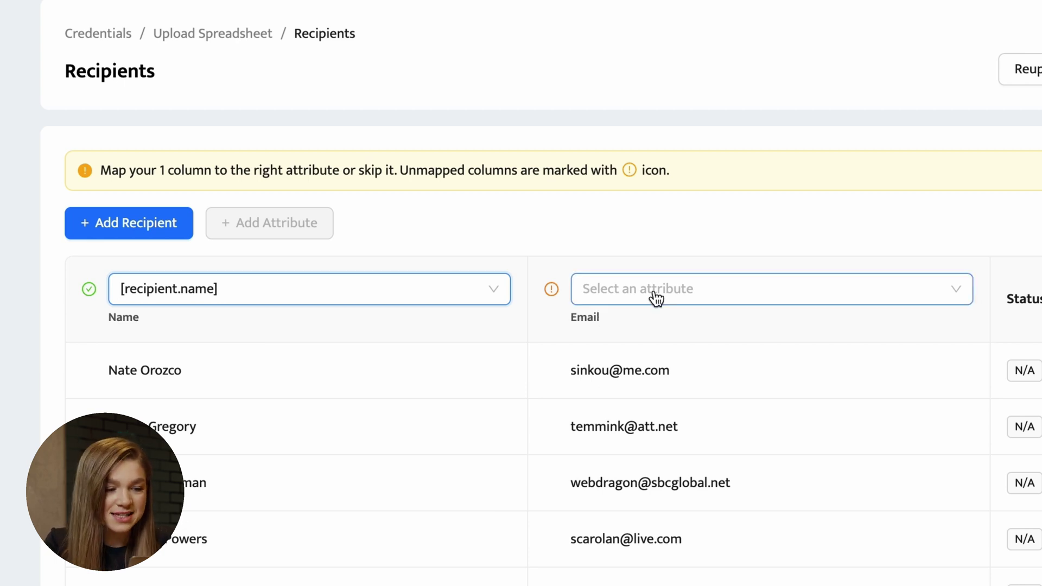
{"action": "left_click", "coordinate": [631, 294]}
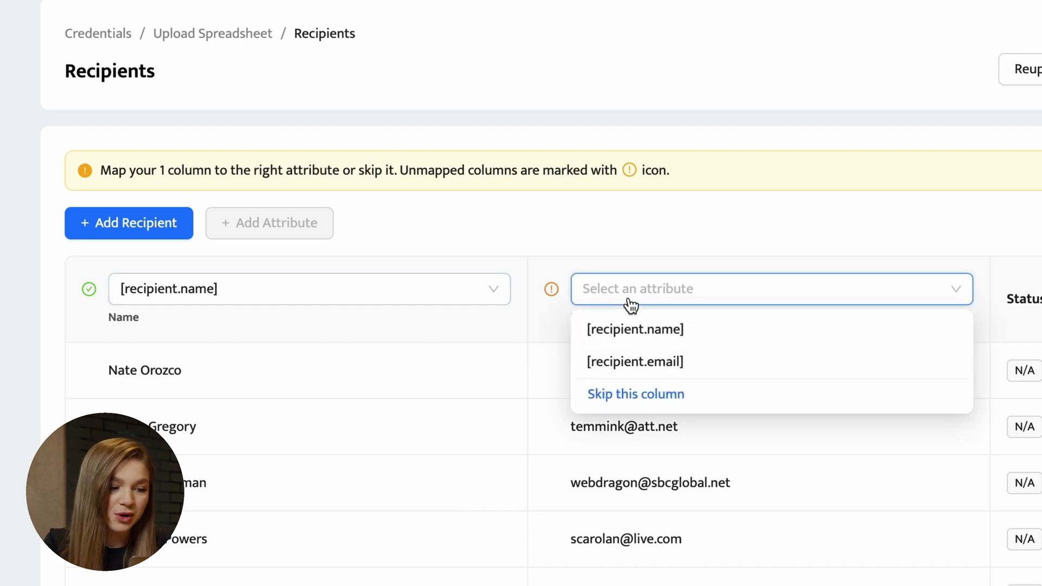
{"action": "left_click", "coordinate": [655, 360]}
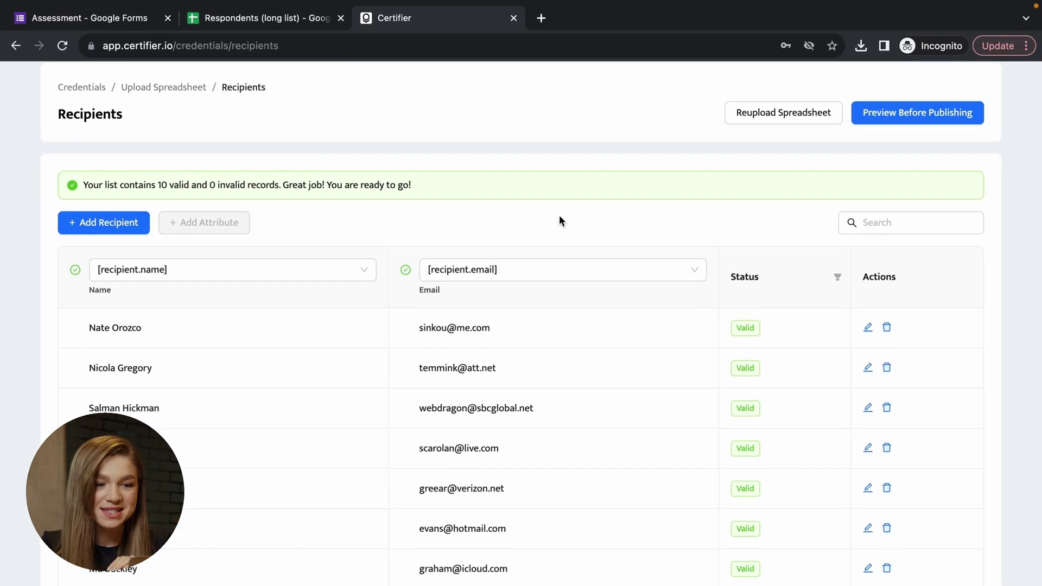
{"action": "left_click", "coordinate": [903, 119]}
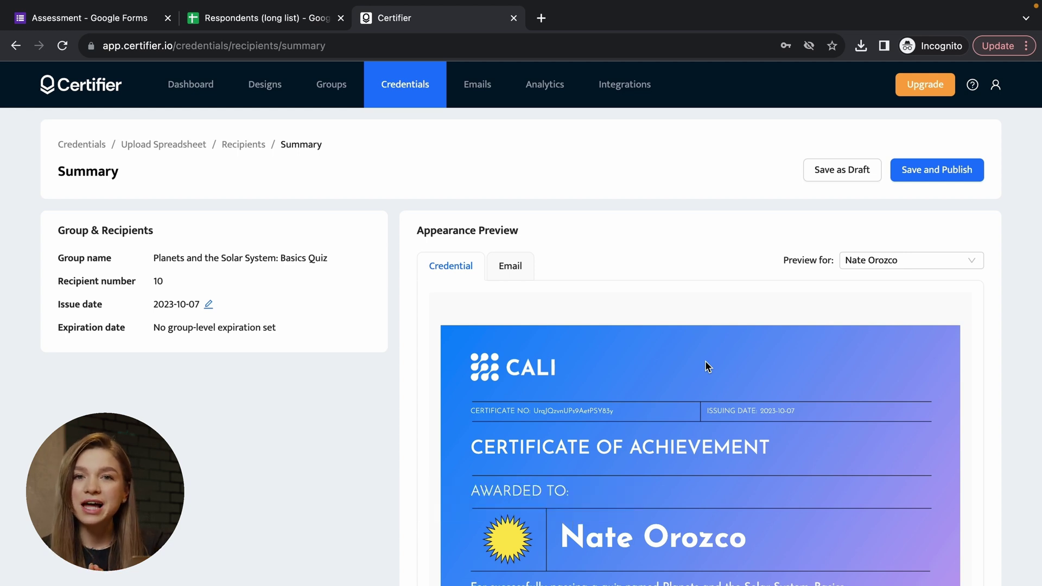
{"action": "scroll", "coordinate": [705, 361], "scroll_direction": "down", "scroll_amount": 1}
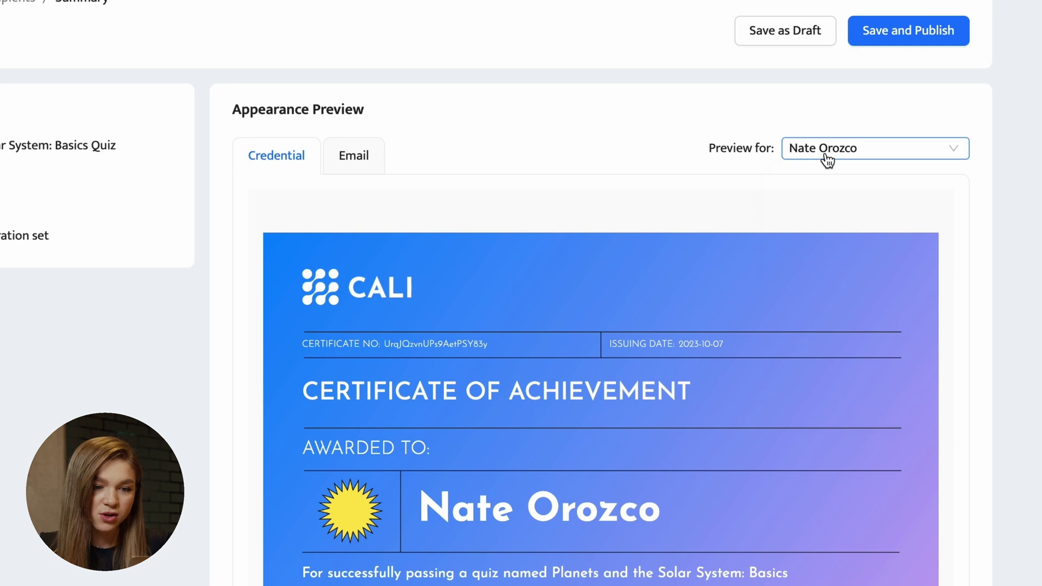
{"action": "left_click", "coordinate": [827, 159]}
{"action": "left_click", "coordinate": [838, 274]}
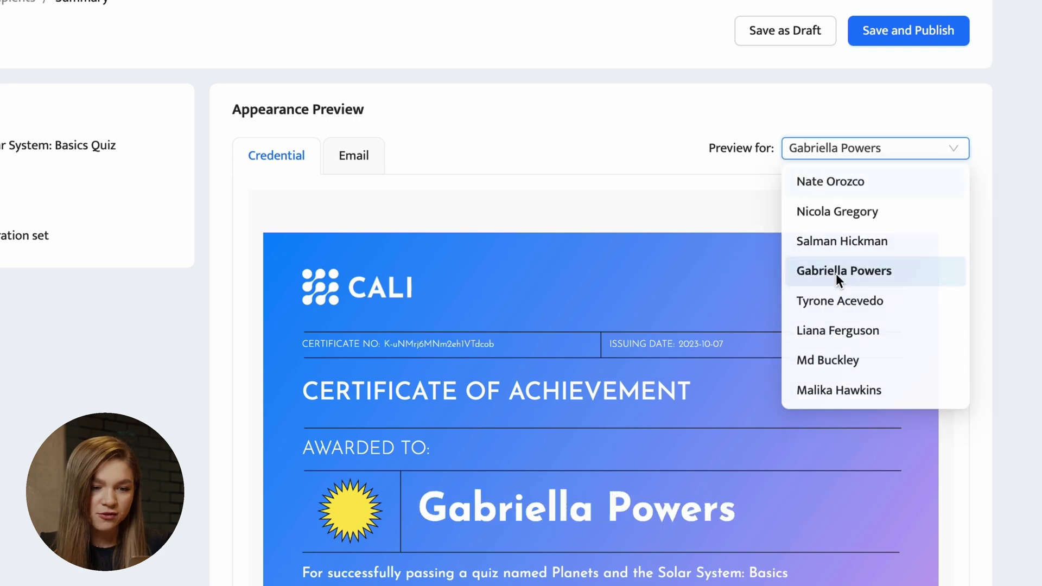
{"action": "left_click", "coordinate": [853, 160]}
{"action": "left_click", "coordinate": [854, 250]}
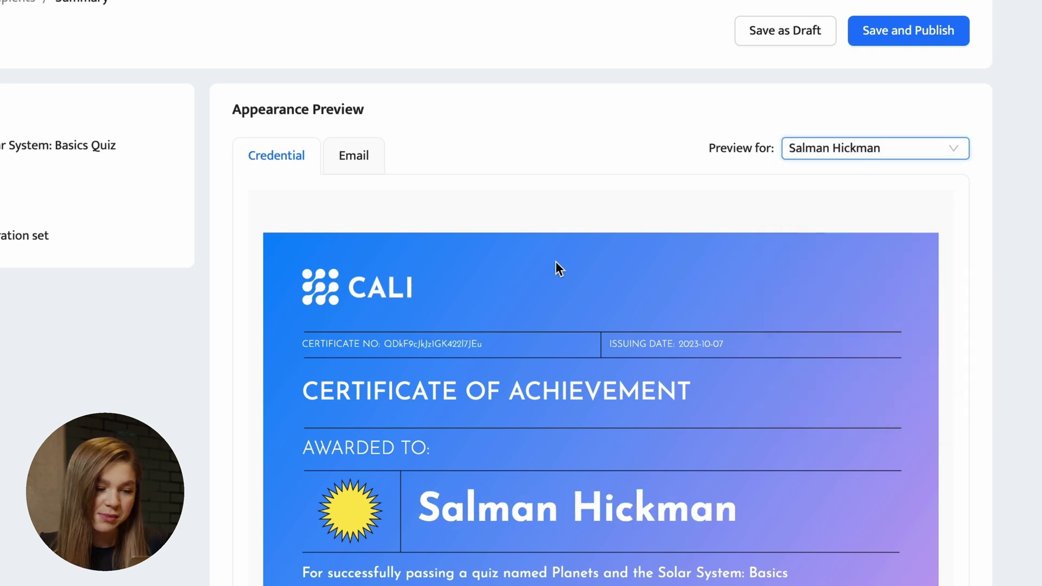
{"action": "left_click", "coordinate": [510, 179]}
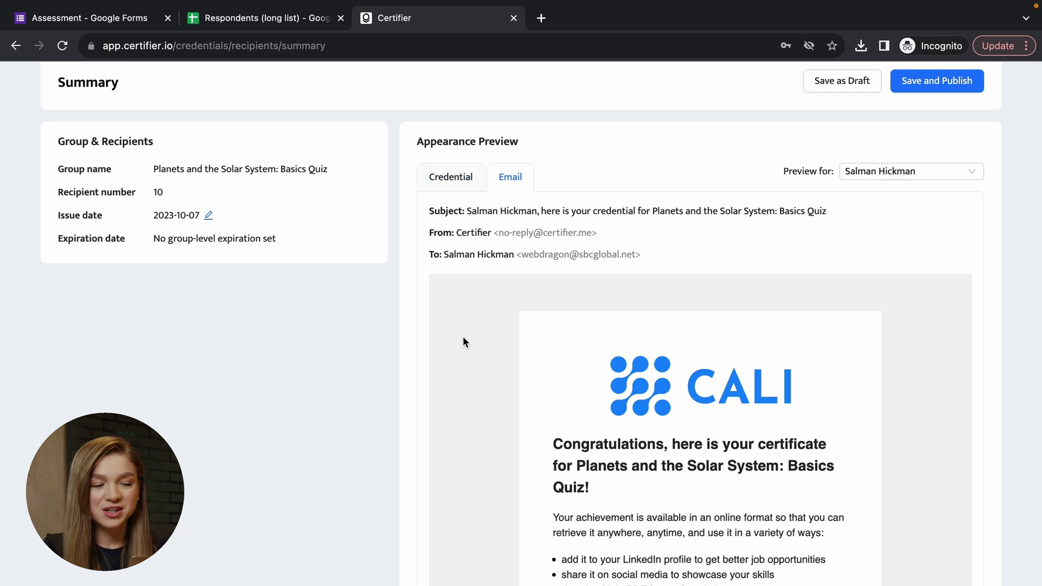
{"action": "left_click", "coordinate": [902, 173]}
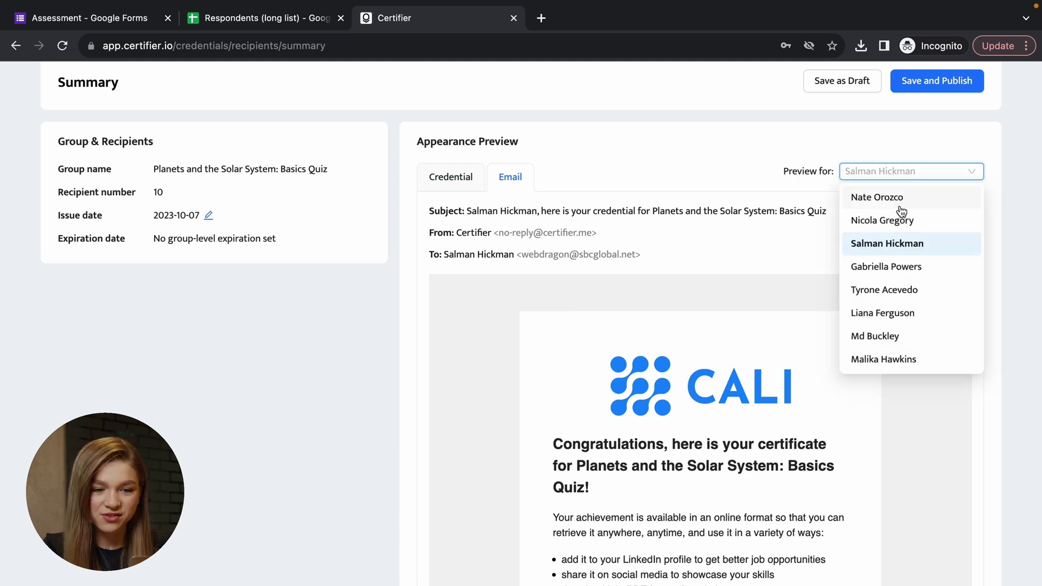
{"action": "left_click", "coordinate": [885, 269]}
{"action": "left_click", "coordinate": [884, 173]}
{"action": "left_click", "coordinate": [892, 292]}
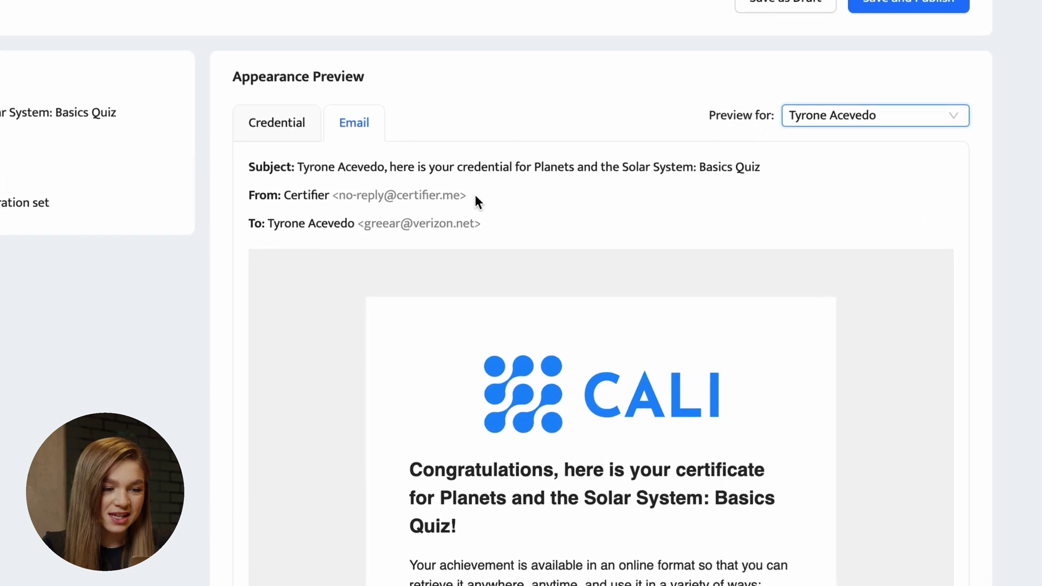
{"action": "left_click_drag", "start_coordinate": [597, 233], "coordinate": [466, 233]}
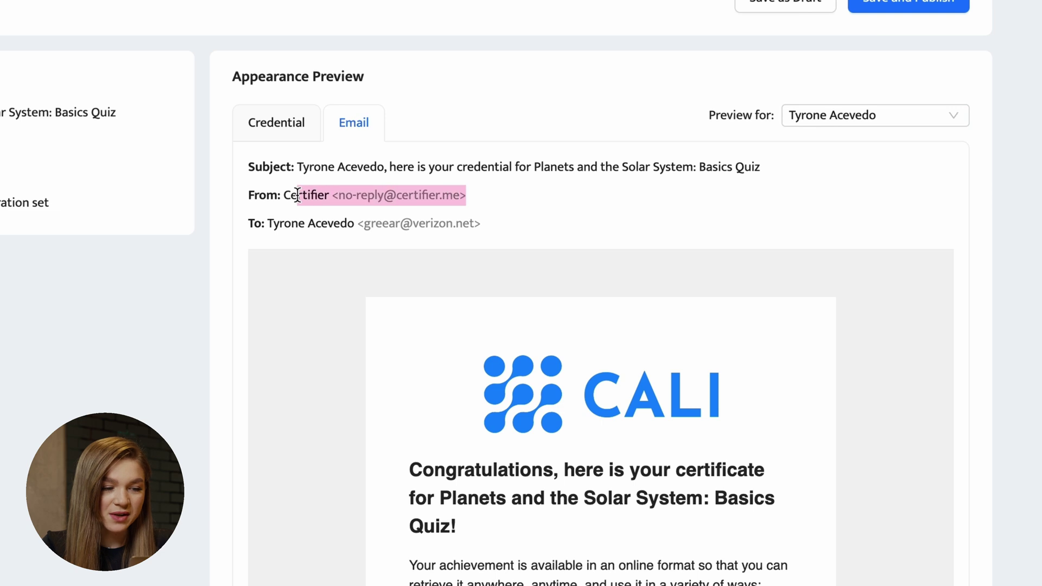
{"action": "left_click_drag", "start_coordinate": [297, 195], "coordinate": [285, 196]}
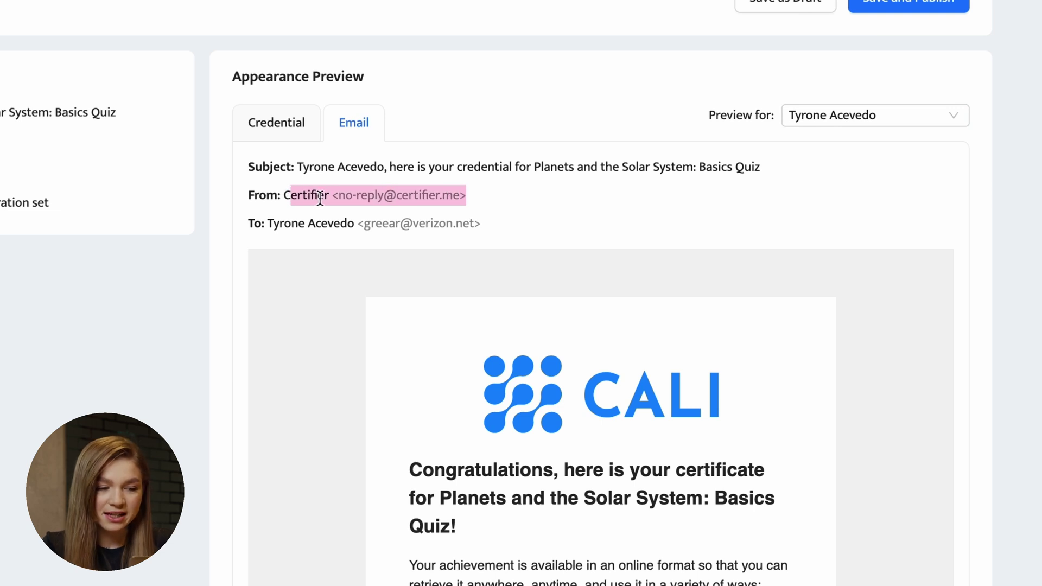
{"action": "left_click", "coordinate": [314, 199]}
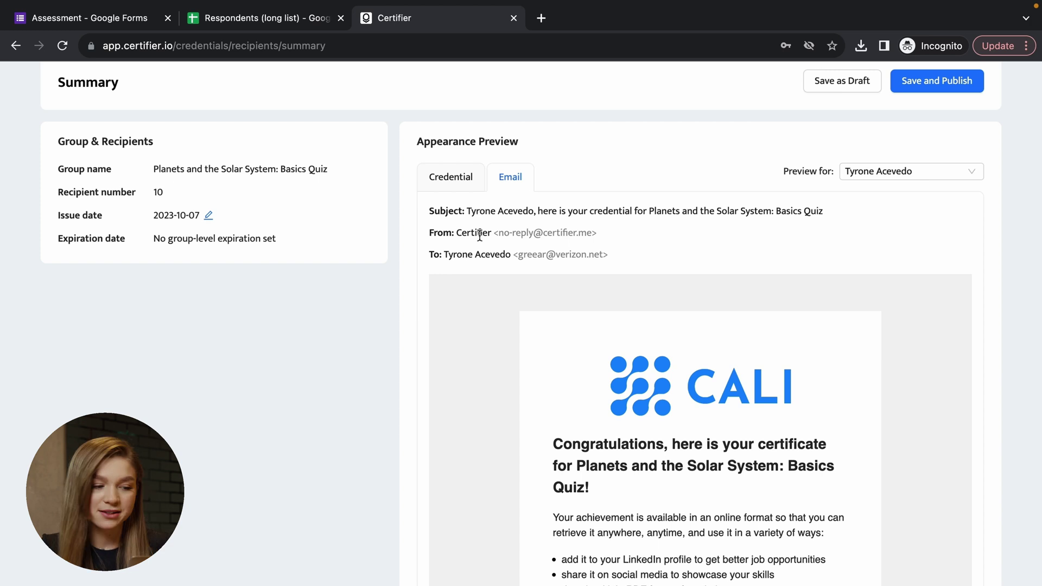
{"action": "scroll", "coordinate": [480, 237], "scroll_direction": "up", "scroll_amount": 1}
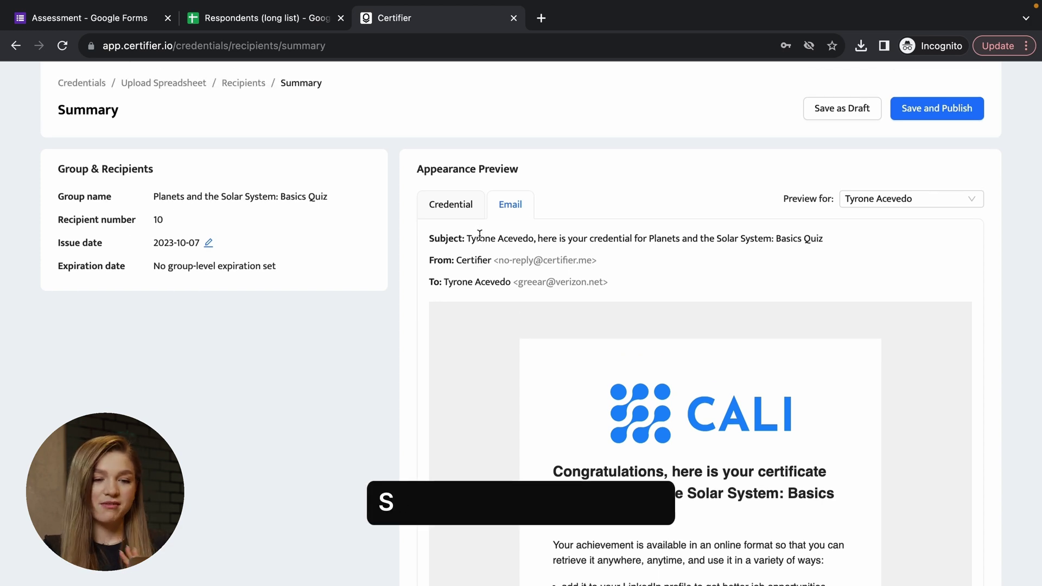
{"action": "scroll", "coordinate": [848, 203], "scroll_direction": "up", "scroll_amount": 2}
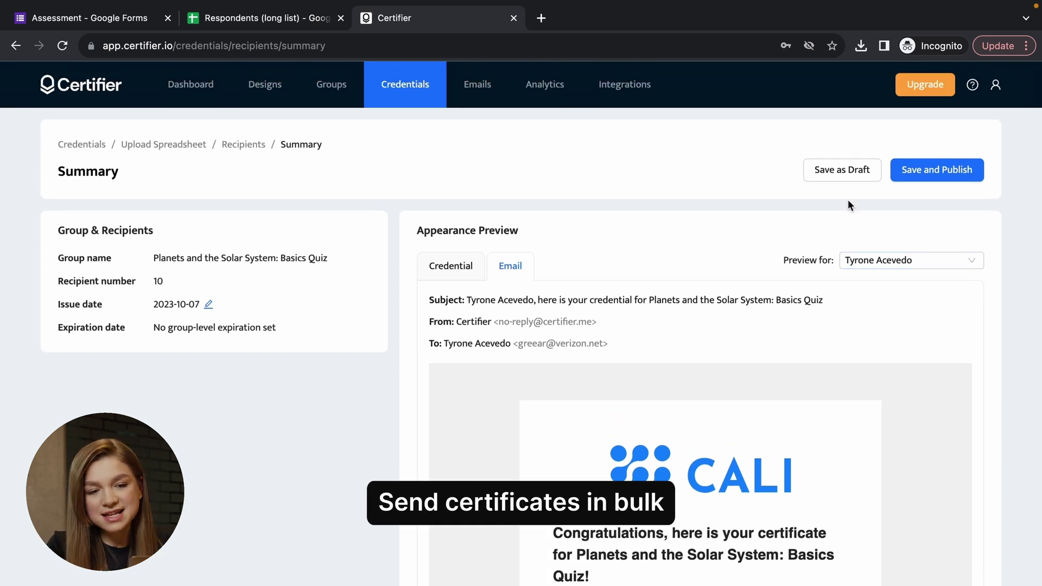
Publish and send all 10 credentials, acknowledging the action is irreversible.
{"action": "left_click", "coordinate": [968, 170]}
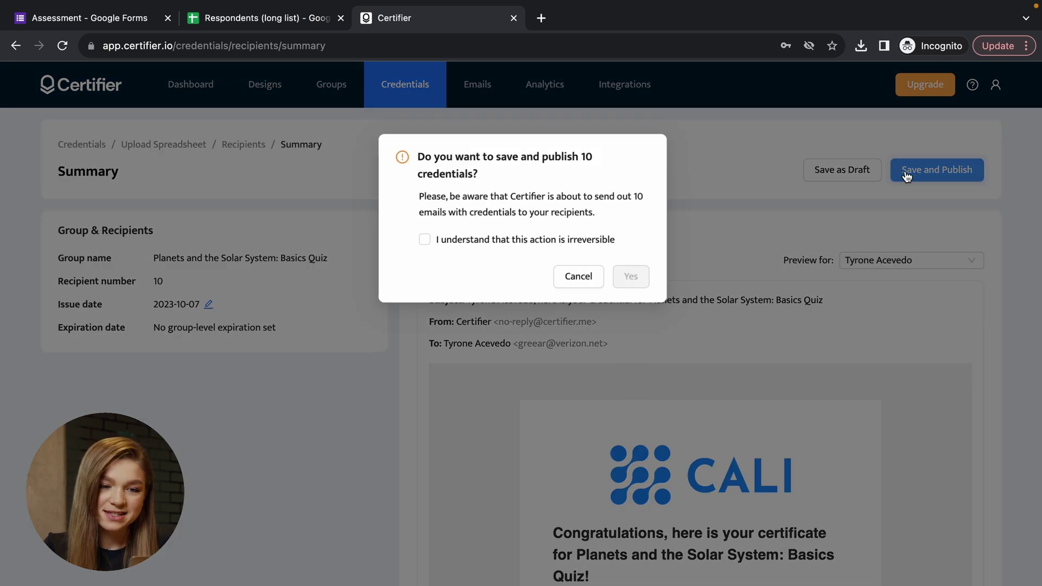
{"action": "left_click", "coordinate": [520, 241]}
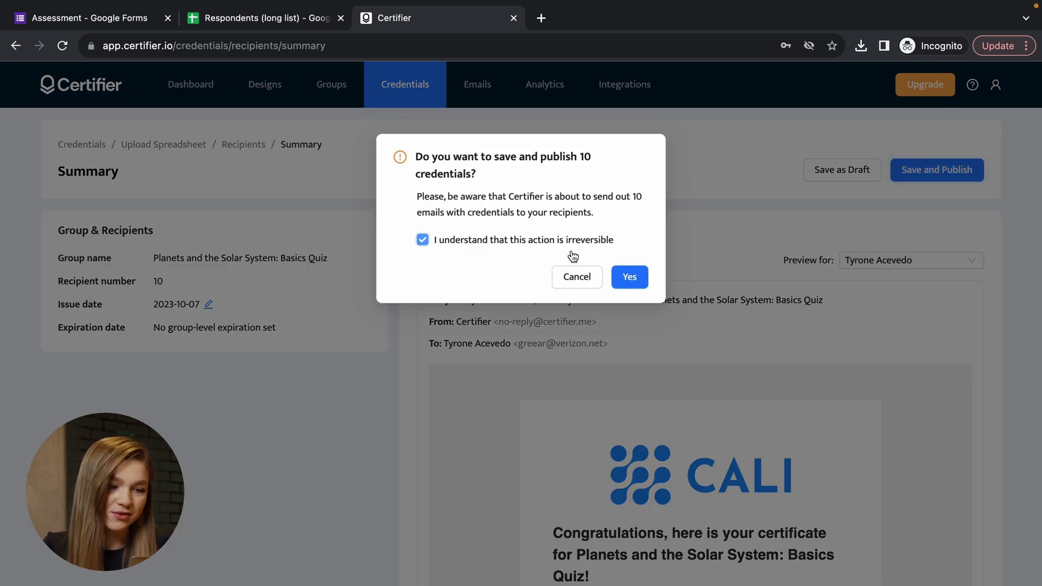
{"action": "left_click", "coordinate": [634, 280]}
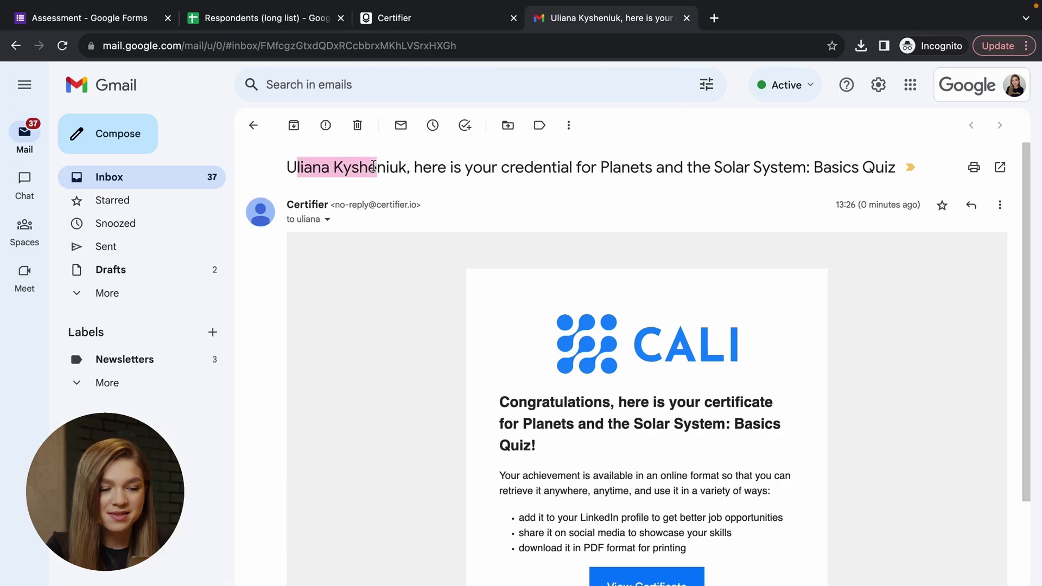
{"action": "scroll", "coordinate": [332, 329], "scroll_direction": "down", "scroll_amount": 1}
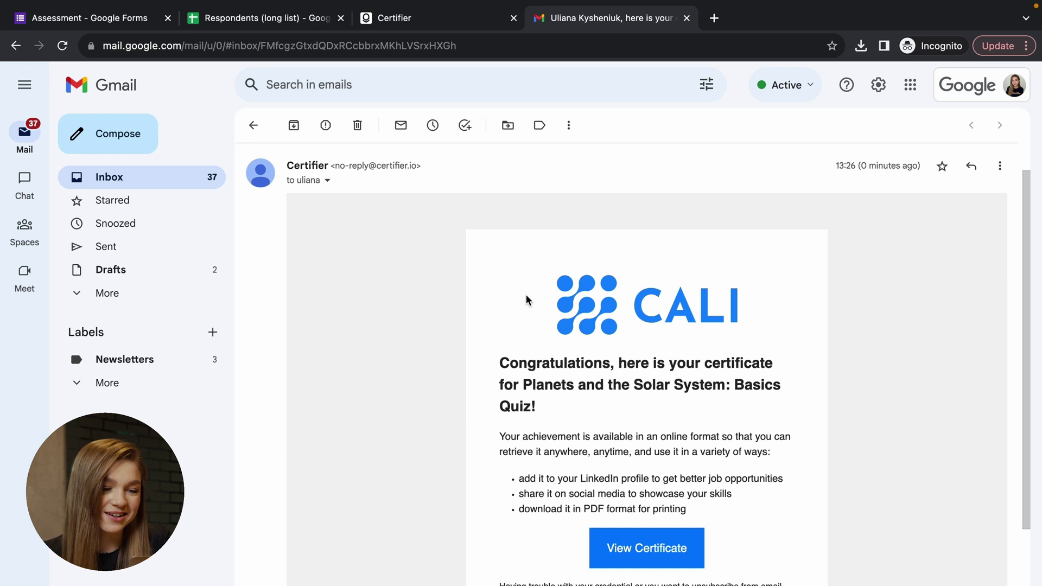
{"action": "scroll", "coordinate": [525, 300], "scroll_direction": "down", "scroll_amount": 1}
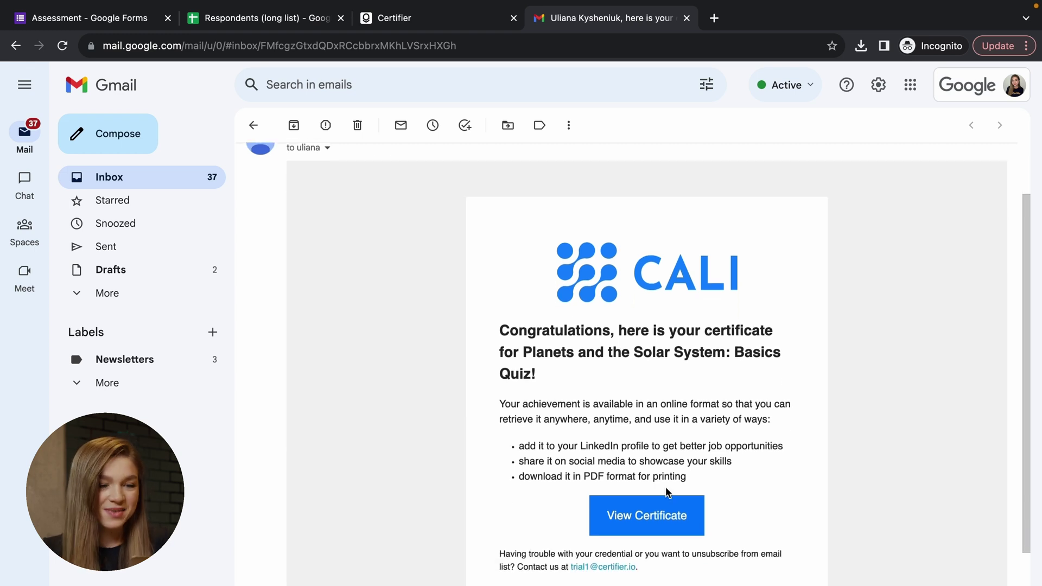
Open the recipient's certificate from the email, view its PDF, and copy its share link.
{"action": "left_click", "coordinate": [633, 524]}
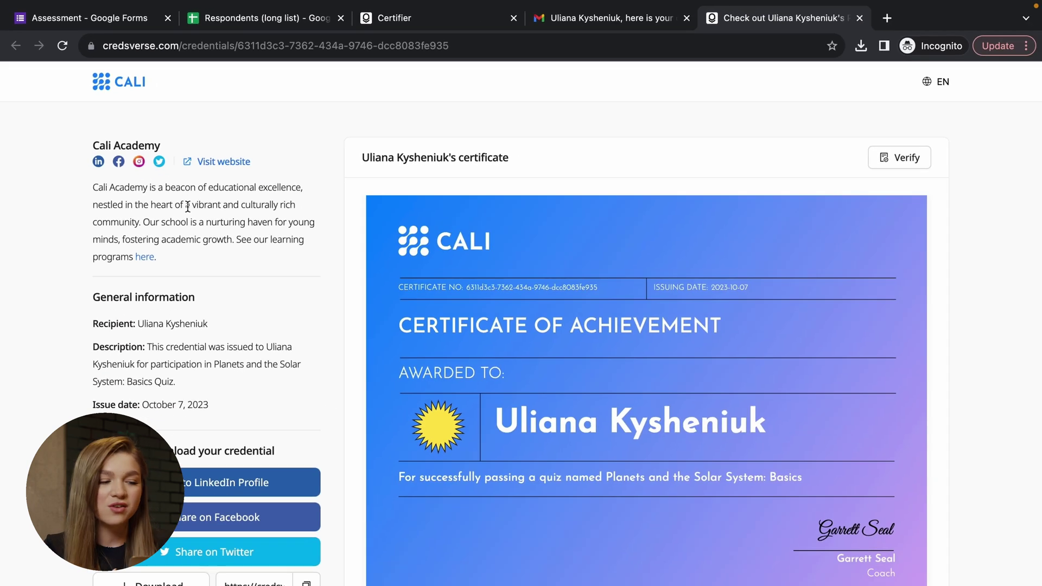
{"action": "scroll", "coordinate": [188, 207], "scroll_direction": "down", "scroll_amount": 1}
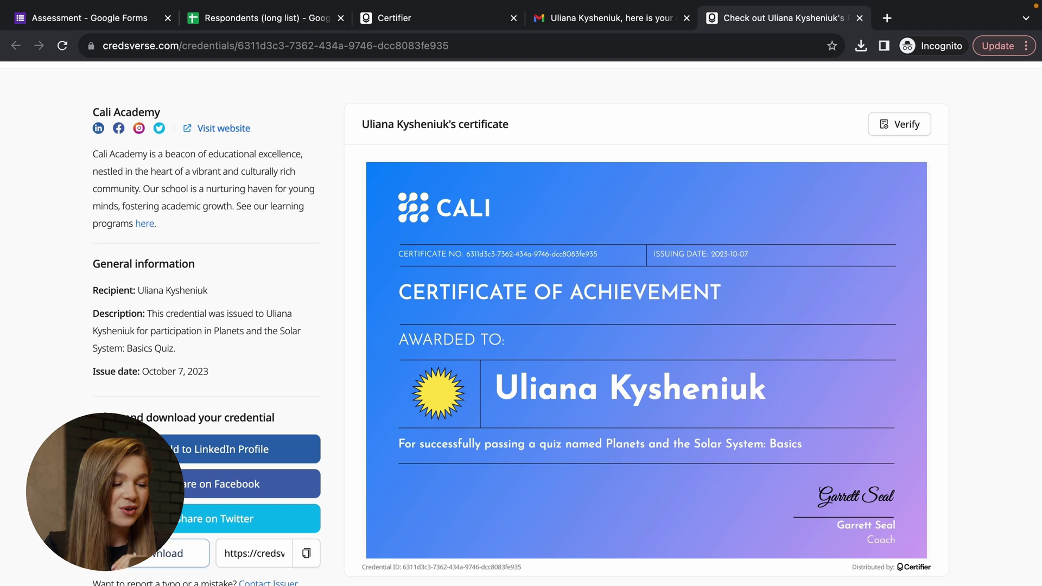
{"action": "left_click", "coordinate": [163, 554]}
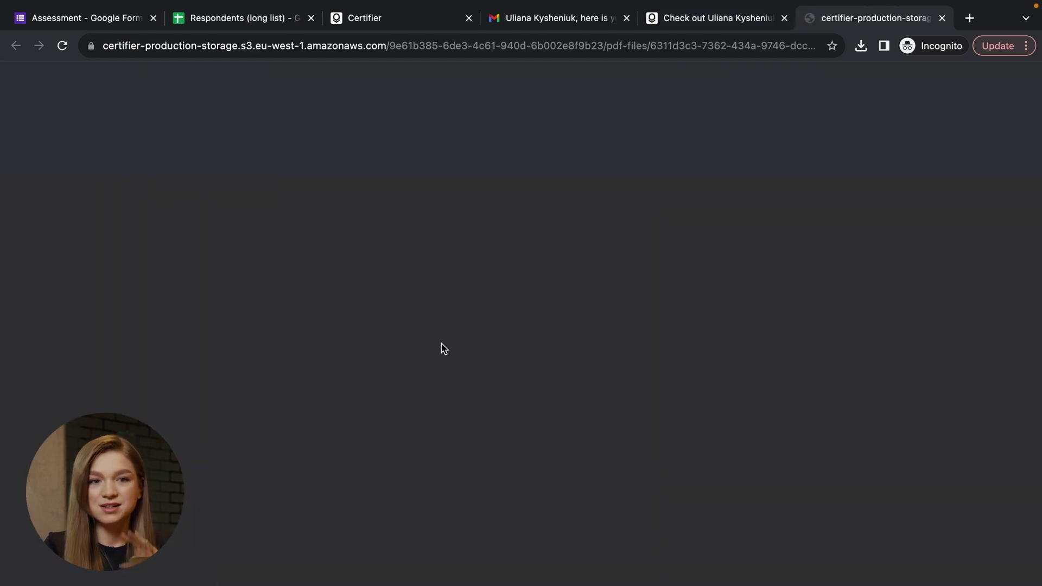
{"action": "left_click", "coordinate": [723, 18]}
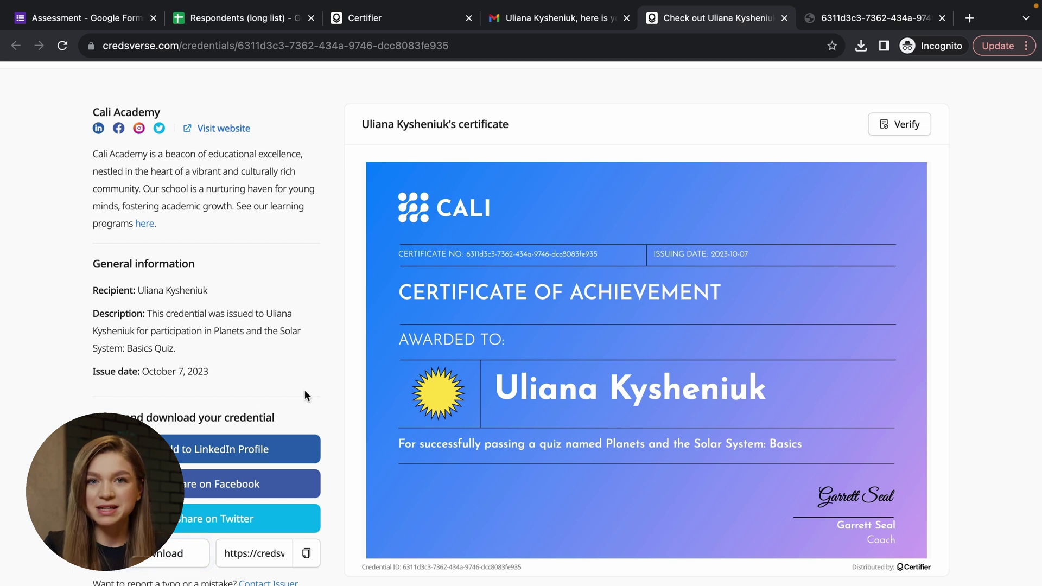
{"action": "left_click", "coordinate": [316, 560]}
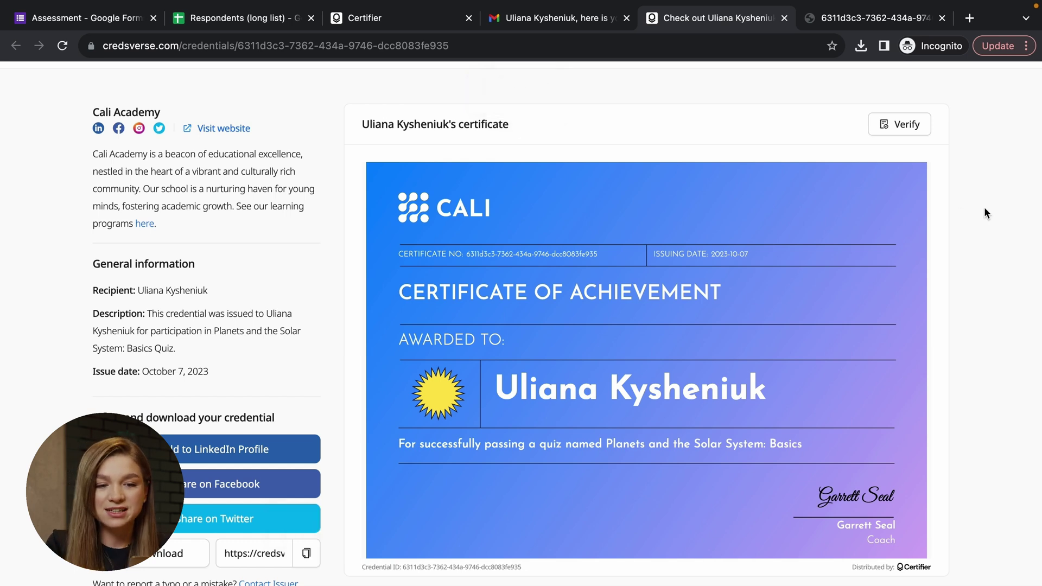
{"action": "scroll", "coordinate": [938, 213], "scroll_direction": "up", "scroll_amount": 1}
Verify the credential's recipient, issuer, issuer status and credential ID.
{"action": "left_click", "coordinate": [883, 159]}
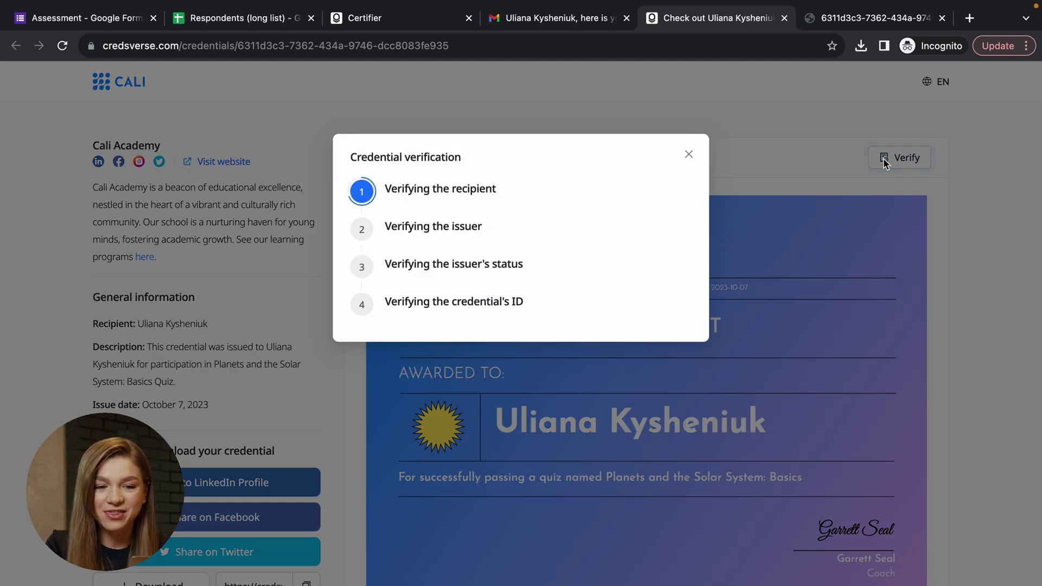